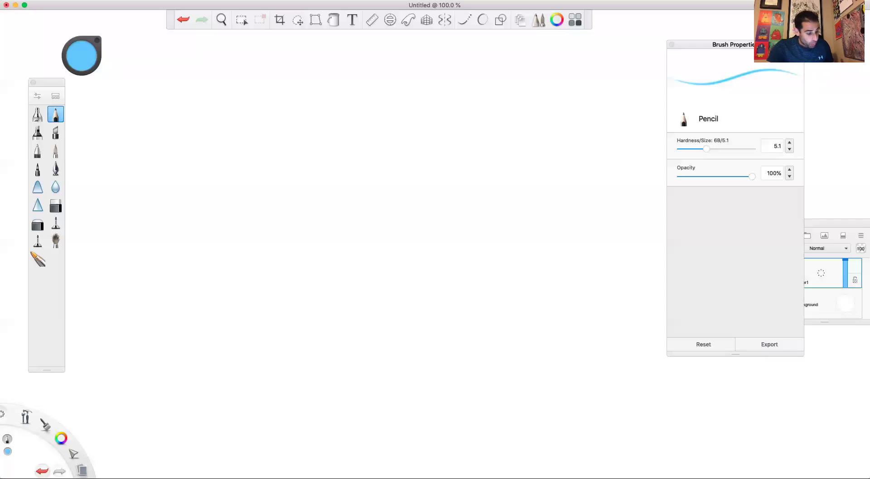
# Pencil a large light-blue B on the left: a long vertical stem plus upper and lower bowls.
pyautogui.moveTo(123, 109)
pyautogui.mouseDown()
pyautogui.moveTo(132, 245)
pyautogui.moveTo(123, 99)
pyautogui.moveTo(134, 331)
pyautogui.mouseUp()
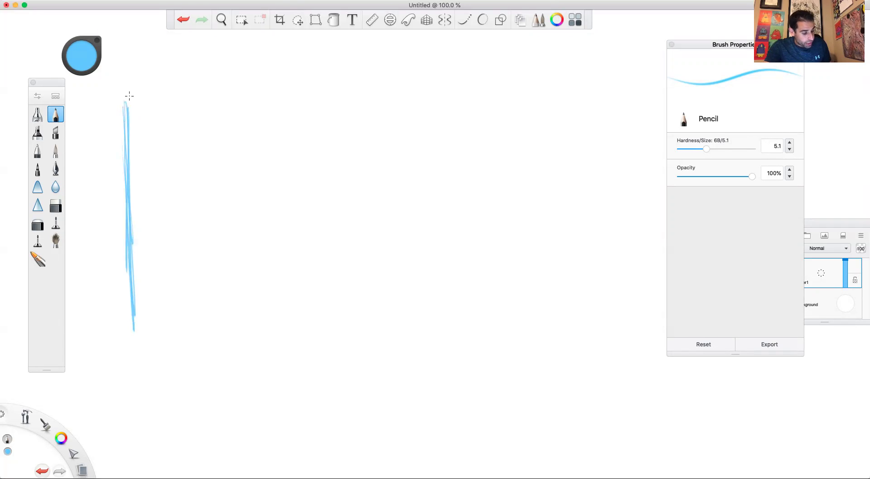
pyautogui.moveTo(124, 97)
pyautogui.mouseDown()
pyautogui.moveTo(200, 84)
pyautogui.moveTo(184, 196)
pyautogui.moveTo(224, 344)
pyautogui.moveTo(136, 333)
pyautogui.mouseUp()
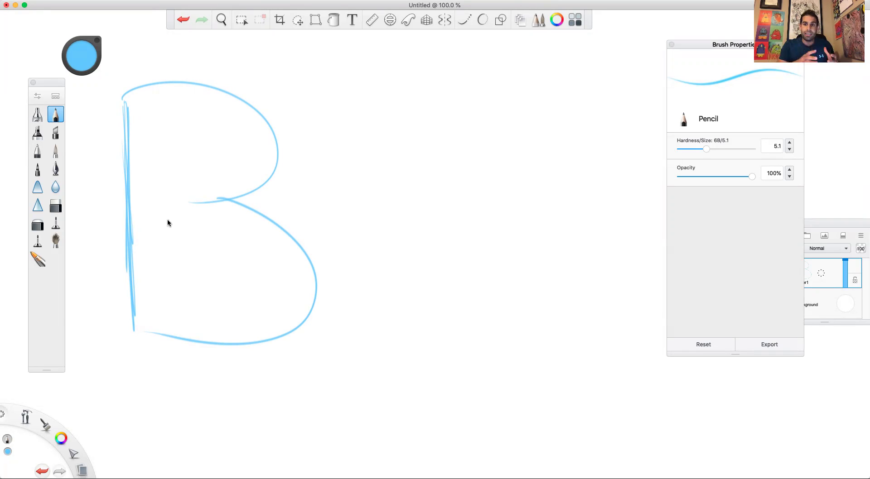
# Pencil D-shaped inner counters and an angled stroke inside the B's upper and lower bowls.
pyautogui.moveTo(159, 118); pyautogui.dragTo(159, 152)
pyautogui.moveTo(154, 114)
pyautogui.mouseDown()
pyautogui.moveTo(180, 145)
pyautogui.moveTo(163, 157)
pyautogui.mouseUp()
pyautogui.moveTo(173, 286); pyautogui.dragTo(207, 239)
pyautogui.moveTo(252, 266); pyautogui.dragTo(181, 292)
pyautogui.moveTo(152, 108)
pyautogui.mouseDown()
pyautogui.moveTo(207, 117)
pyautogui.moveTo(159, 163)
pyautogui.mouseUp()
pyautogui.moveTo(151, 113); pyautogui.dragTo(154, 162)
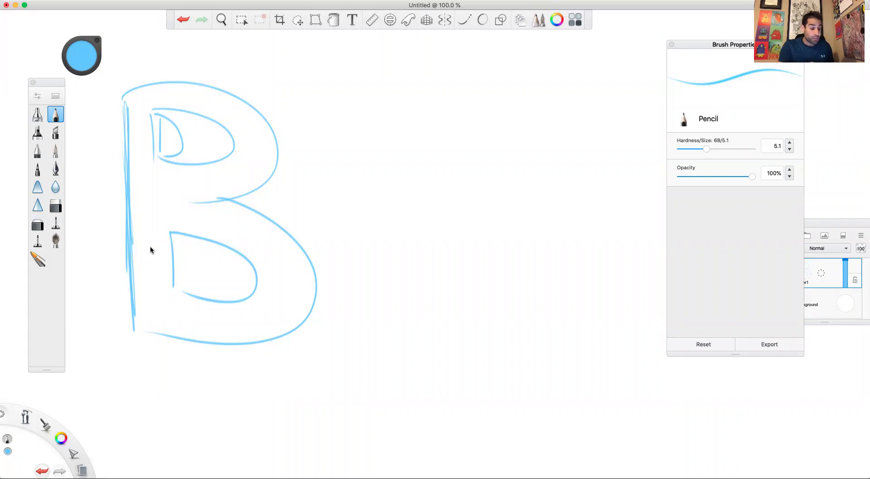
# Loop ovals around the upper and lower counters, then undo the recent inner strokes.
pyautogui.moveTo(154, 113)
pyautogui.mouseDown()
pyautogui.moveTo(180, 95)
pyautogui.moveTo(143, 120)
pyautogui.moveTo(253, 150)
pyautogui.mouseUp()
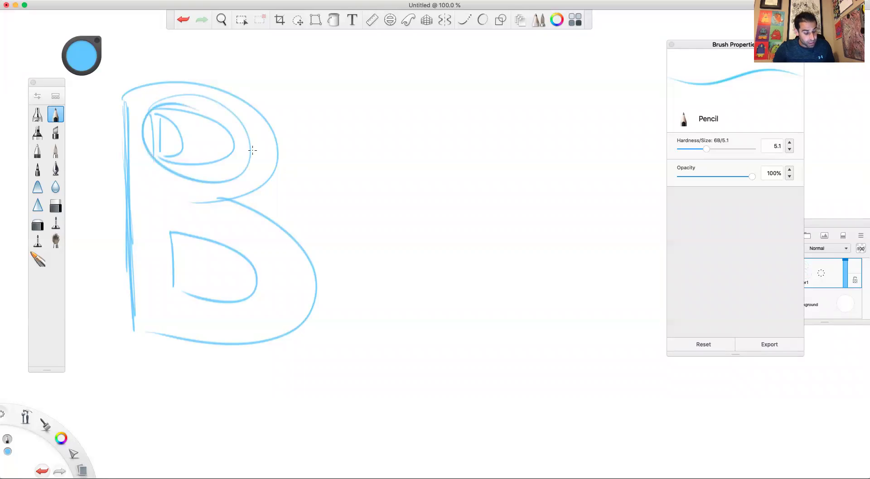
pyautogui.moveTo(169, 227)
pyautogui.mouseDown()
pyautogui.moveTo(134, 235)
pyautogui.moveTo(206, 276)
pyautogui.mouseUp()
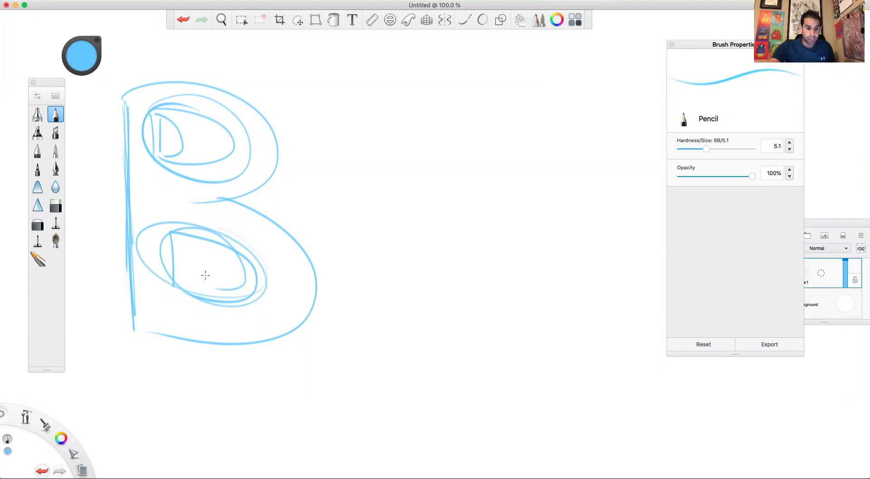
pyautogui.press('super+z')
pyautogui.press('super+z')
pyautogui.press('super+z')
pyautogui.press('super+z')
pyautogui.press('super+z')
pyautogui.press('super+z')
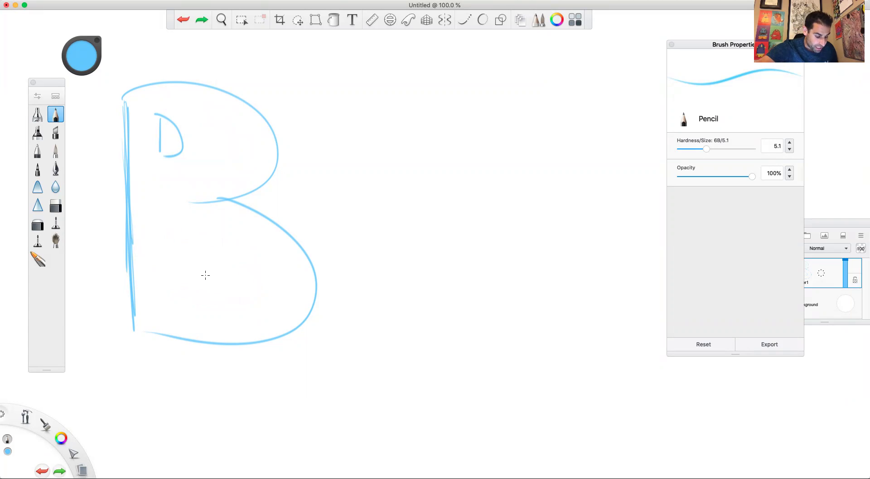
# Undo the leftover D stroke, then pencil an eye, head top, right ear, tongue and arm.
pyautogui.press('super+z')
pyautogui.press('super+z')
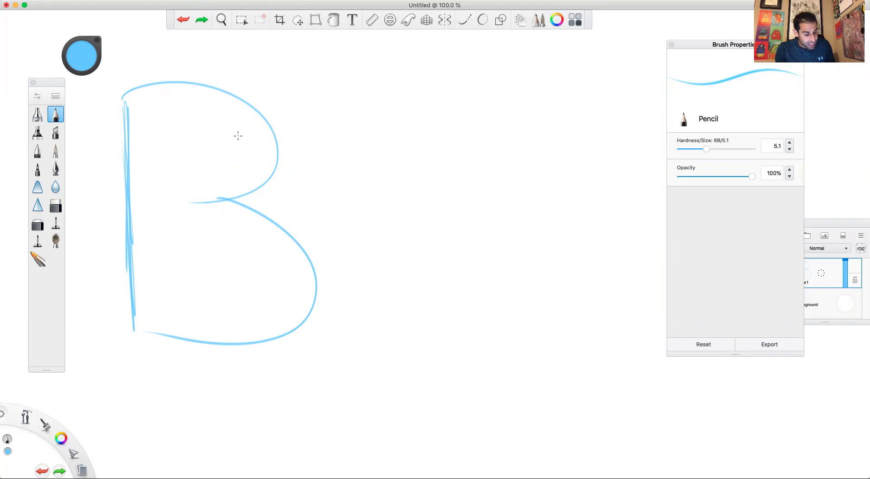
pyautogui.moveTo(238, 136)
pyautogui.mouseDown()
pyautogui.moveTo(215, 168)
pyautogui.moveTo(233, 151)
pyautogui.moveTo(213, 137)
pyautogui.mouseUp()
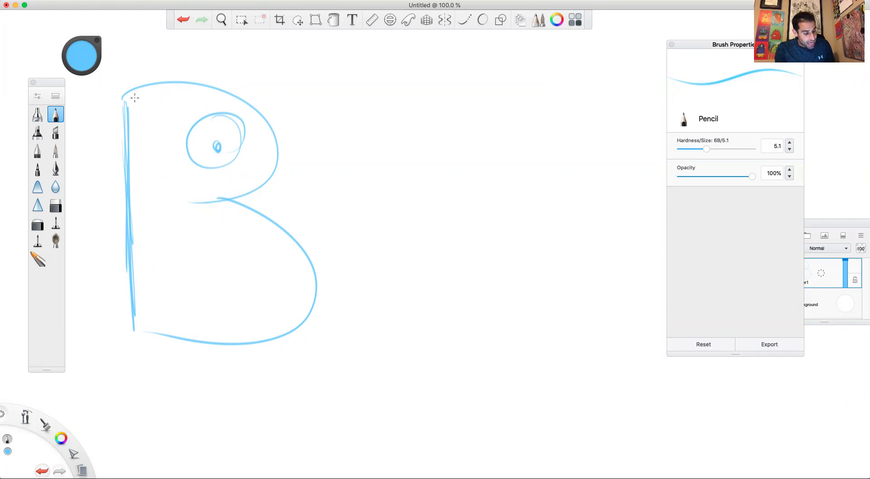
pyautogui.moveTo(136, 87)
pyautogui.mouseDown()
pyautogui.moveTo(240, 93)
pyautogui.moveTo(277, 132)
pyautogui.moveTo(255, 187)
pyautogui.moveTo(214, 206)
pyautogui.moveTo(159, 182)
pyautogui.moveTo(160, 168)
pyautogui.moveTo(141, 176)
pyautogui.mouseUp()
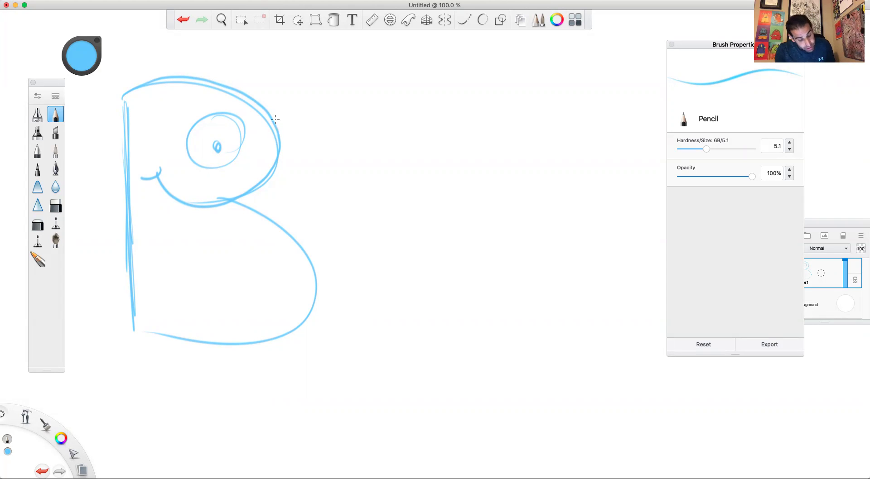
pyautogui.moveTo(275, 119)
pyautogui.mouseDown()
pyautogui.moveTo(276, 159)
pyautogui.moveTo(285, 140)
pyautogui.mouseUp()
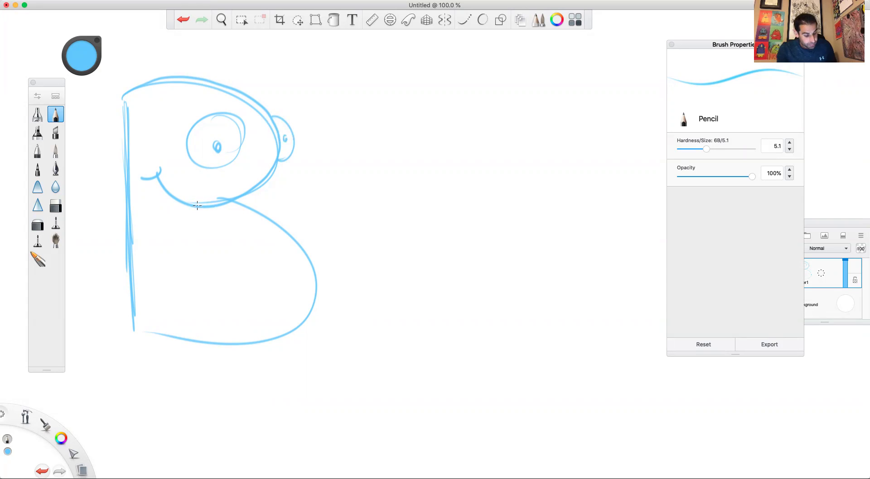
pyautogui.moveTo(197, 206)
pyautogui.mouseDown()
pyautogui.moveTo(198, 213)
pyautogui.moveTo(171, 206)
pyautogui.moveTo(156, 184)
pyautogui.mouseUp()
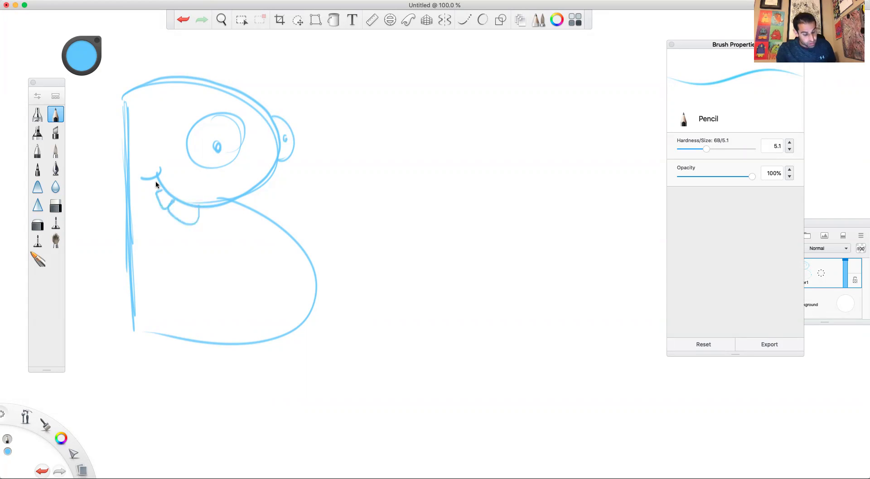
pyautogui.moveTo(160, 223)
pyautogui.mouseDown()
pyautogui.moveTo(159, 242)
pyautogui.moveTo(151, 229)
pyautogui.moveTo(158, 270)
pyautogui.mouseUp()
# Pencil a small hand at the arm's end, legs and feet along the base, and a belly button.
pyautogui.moveTo(151, 222)
pyautogui.mouseDown()
pyautogui.moveTo(159, 289)
pyautogui.moveTo(154, 264)
pyautogui.mouseUp()
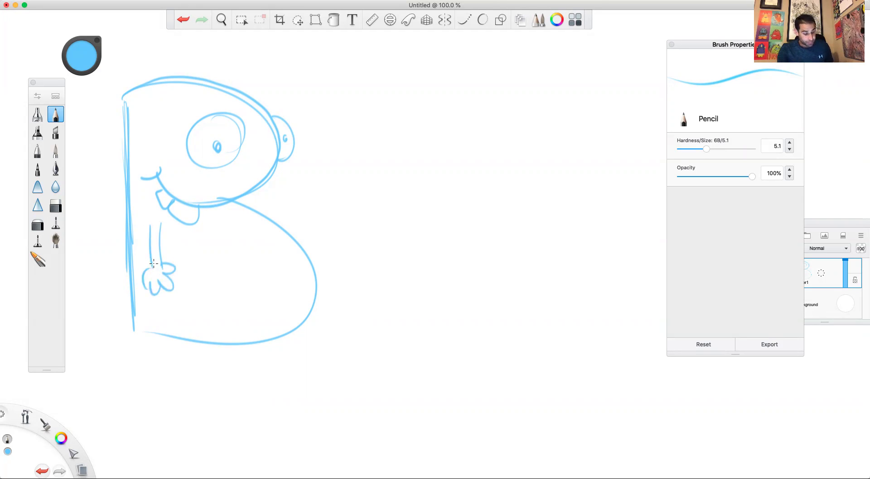
pyautogui.moveTo(219, 345)
pyautogui.mouseDown()
pyautogui.moveTo(224, 363)
pyautogui.moveTo(144, 332)
pyautogui.moveTo(145, 364)
pyautogui.moveTo(245, 369)
pyautogui.moveTo(213, 364)
pyautogui.moveTo(201, 374)
pyautogui.mouseUp()
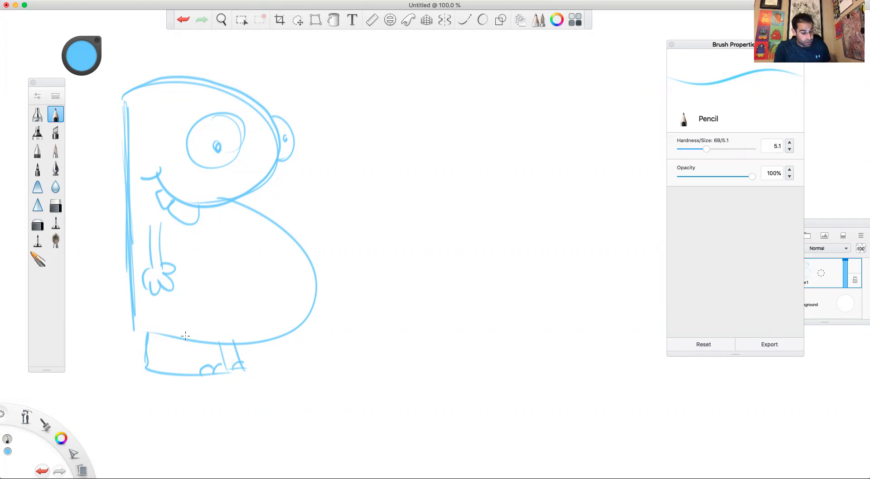
pyautogui.moveTo(280, 280); pyautogui.dragTo(283, 285)
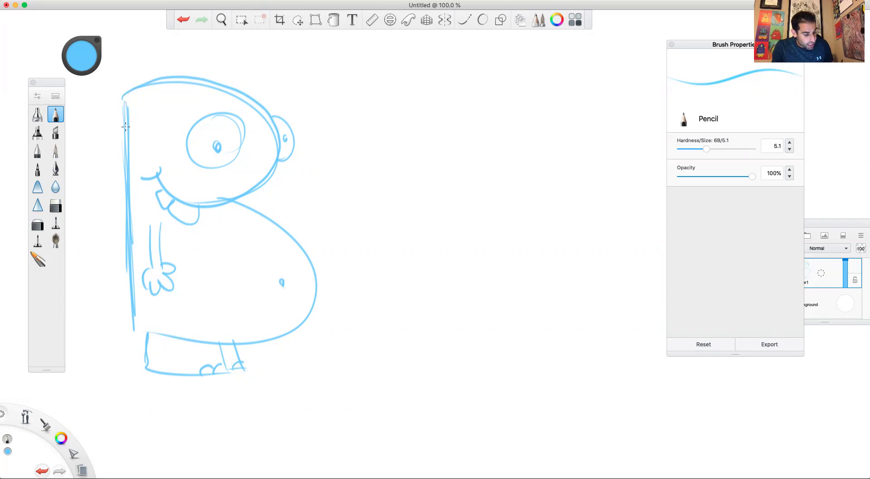
# Add two tufts of spiky hair across the head top and an eyebrow over the eye.
pyautogui.moveTo(125, 127)
pyautogui.mouseDown()
pyautogui.moveTo(108, 77)
pyautogui.moveTo(122, 97)
pyautogui.moveTo(154, 65)
pyautogui.moveTo(182, 86)
pyautogui.mouseUp()
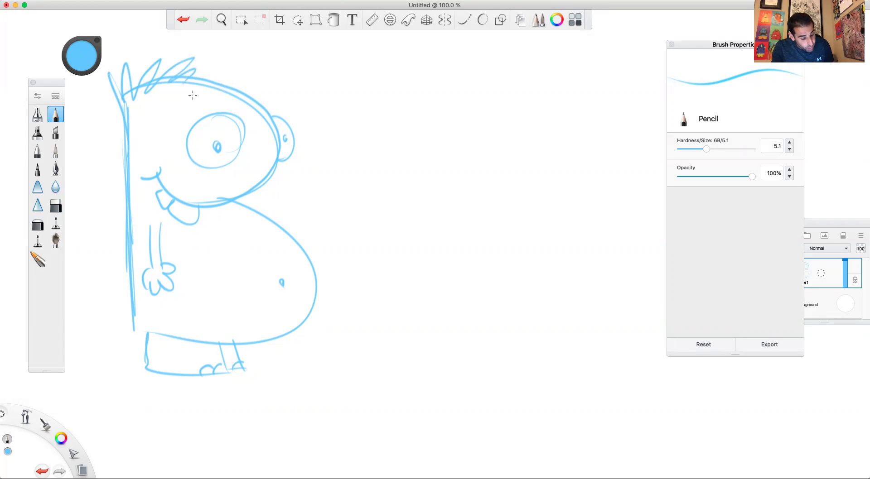
pyautogui.moveTo(172, 92)
pyautogui.mouseDown()
pyautogui.moveTo(193, 94)
pyautogui.moveTo(191, 36)
pyautogui.moveTo(173, 67)
pyautogui.moveTo(174, 96)
pyautogui.moveTo(201, 64)
pyautogui.moveTo(194, 81)
pyautogui.mouseUp()
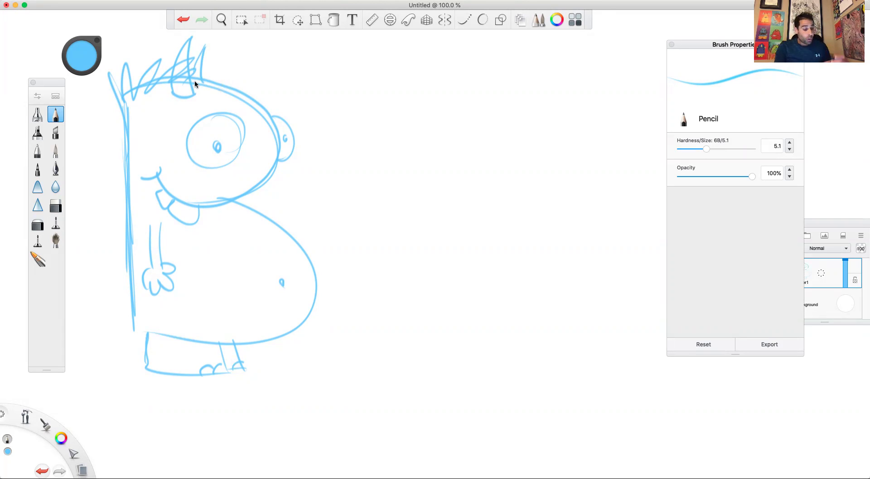
pyautogui.moveTo(164, 90); pyautogui.dragTo(142, 102)
pyautogui.moveTo(151, 44)
pyautogui.mouseDown()
pyautogui.moveTo(142, 100)
pyautogui.moveTo(159, 57)
pyautogui.mouseUp()
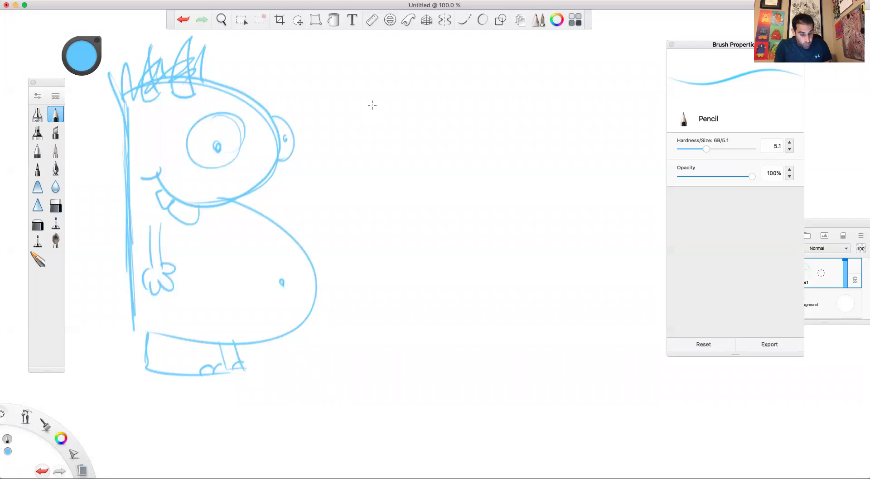
# Sketch a second B to the right of the first, with stem, upper and lower bowls.
pyautogui.moveTo(375, 98)
pyautogui.mouseDown()
pyautogui.moveTo(365, 337)
pyautogui.moveTo(377, 312)
pyautogui.mouseUp()
pyautogui.moveTo(377, 89)
pyautogui.mouseDown()
pyautogui.moveTo(365, 337)
pyautogui.moveTo(380, 78)
pyautogui.moveTo(451, 170)
pyautogui.mouseUp()
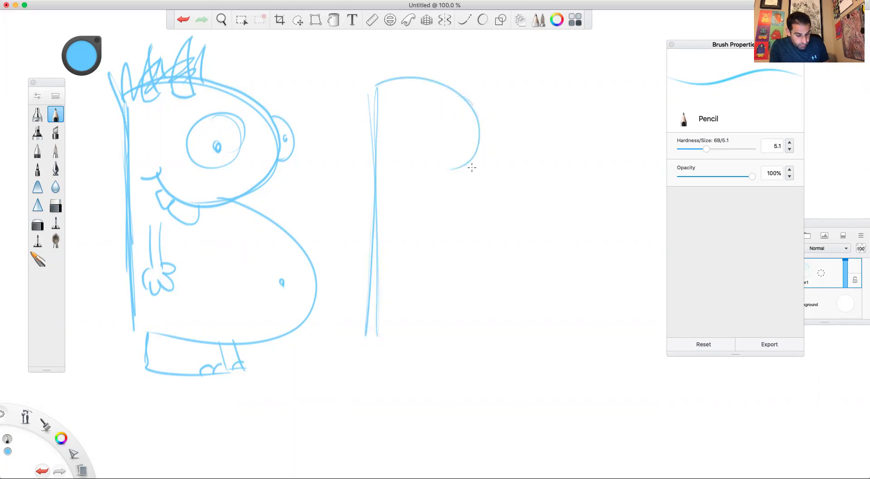
pyautogui.moveTo(480, 105); pyautogui.dragTo(404, 185)
pyautogui.moveTo(488, 103)
pyautogui.mouseDown()
pyautogui.moveTo(453, 179)
pyautogui.moveTo(536, 334)
pyautogui.moveTo(377, 347)
pyautogui.mouseUp()
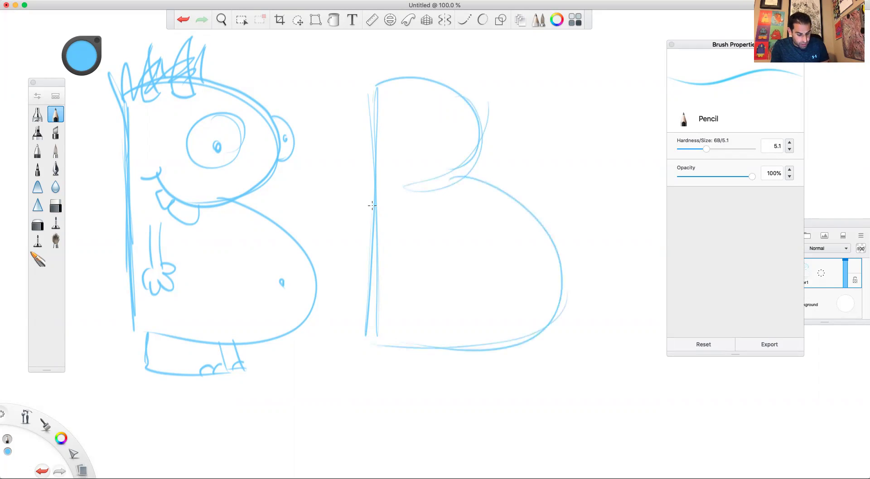
pyautogui.moveTo(372, 206); pyautogui.dragTo(374, 335)
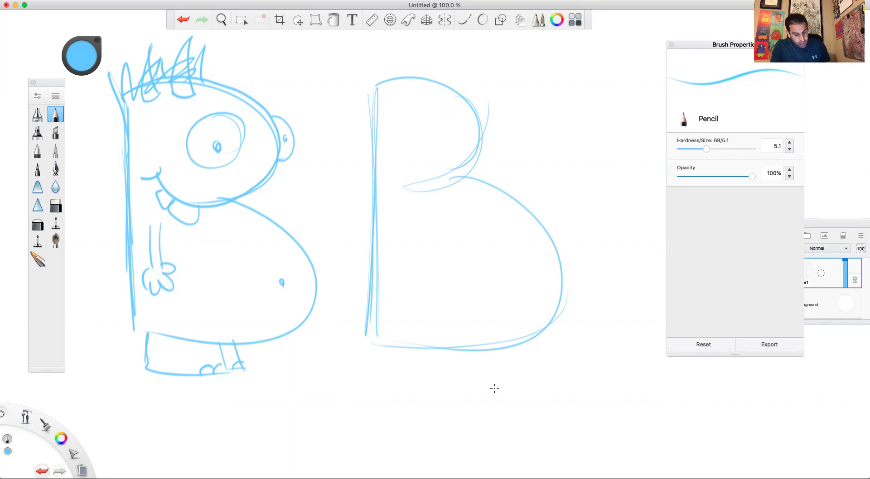
# Give the second B a curving tail, a leg with curled foot, hair, eyebrow, eye, smiling jaw and two teeth.
pyautogui.moveTo(382, 277)
pyautogui.mouseDown()
pyautogui.moveTo(334, 199)
pyautogui.moveTo(340, 314)
pyautogui.moveTo(361, 339)
pyautogui.mouseUp()
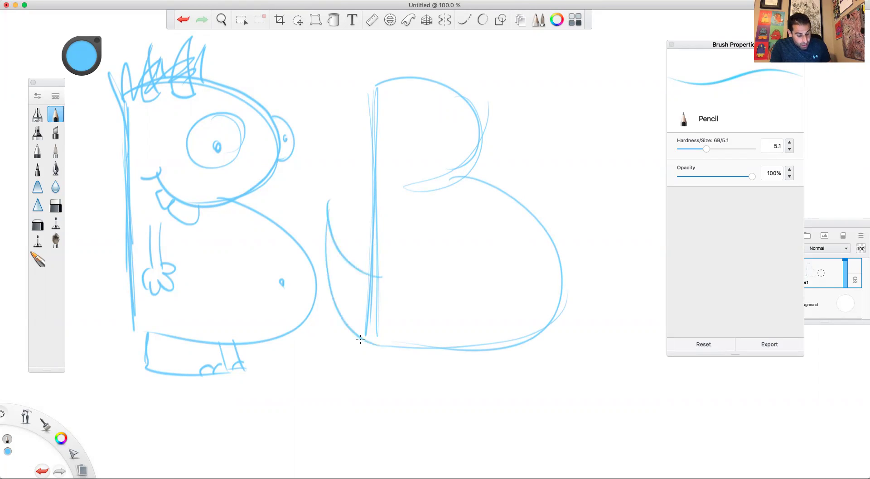
pyautogui.moveTo(331, 288); pyautogui.dragTo(391, 345)
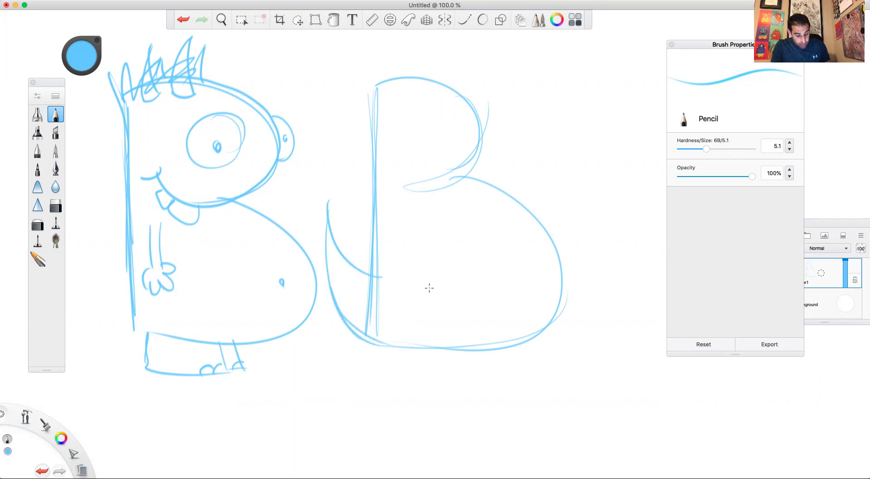
pyautogui.moveTo(430, 275); pyautogui.dragTo(462, 373)
pyautogui.moveTo(383, 339)
pyautogui.mouseDown()
pyautogui.moveTo(384, 388)
pyautogui.moveTo(503, 404)
pyautogui.moveTo(463, 381)
pyautogui.moveTo(462, 363)
pyautogui.mouseUp()
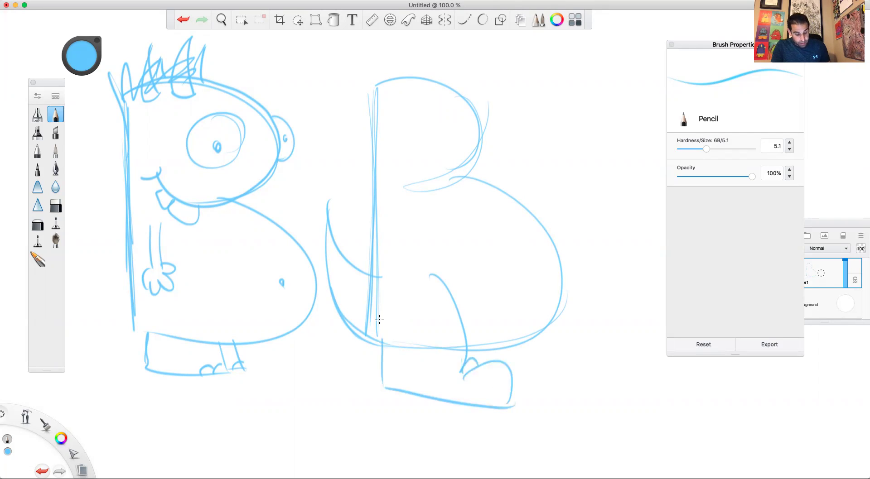
pyautogui.moveTo(456, 119)
pyautogui.mouseDown()
pyautogui.moveTo(400, 117)
pyautogui.moveTo(458, 117)
pyautogui.moveTo(441, 134)
pyautogui.moveTo(493, 116)
pyautogui.moveTo(481, 158)
pyautogui.moveTo(487, 147)
pyautogui.moveTo(404, 179)
pyautogui.moveTo(401, 157)
pyautogui.mouseUp()
pyautogui.moveTo(404, 156); pyautogui.dragTo(391, 168)
pyautogui.moveTo(454, 188)
pyautogui.mouseDown()
pyautogui.moveTo(451, 202)
pyautogui.moveTo(410, 202)
pyautogui.moveTo(356, 73)
pyautogui.moveTo(414, 78)
pyautogui.moveTo(481, 66)
pyautogui.moveTo(398, 107)
pyautogui.moveTo(392, 129)
pyautogui.mouseUp()
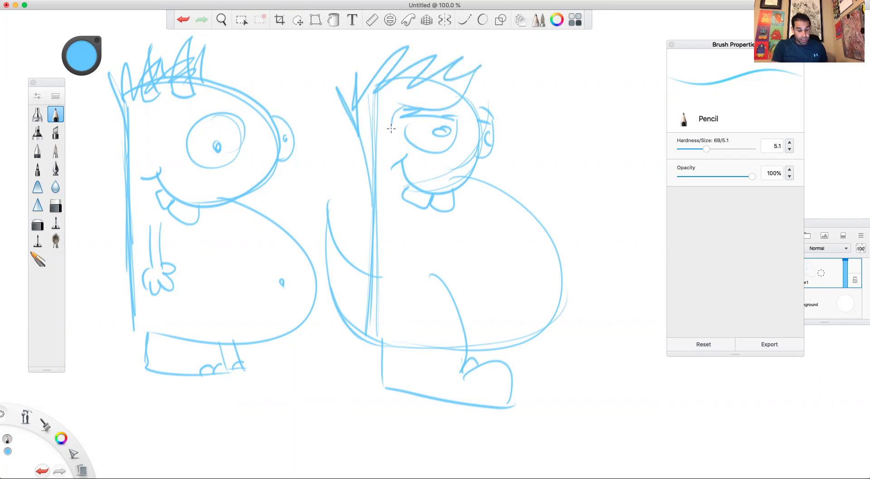
# Sketch a third B with curly loops on its stem, hair sweeping over its upper bowl, and an eye.
pyautogui.press('space')
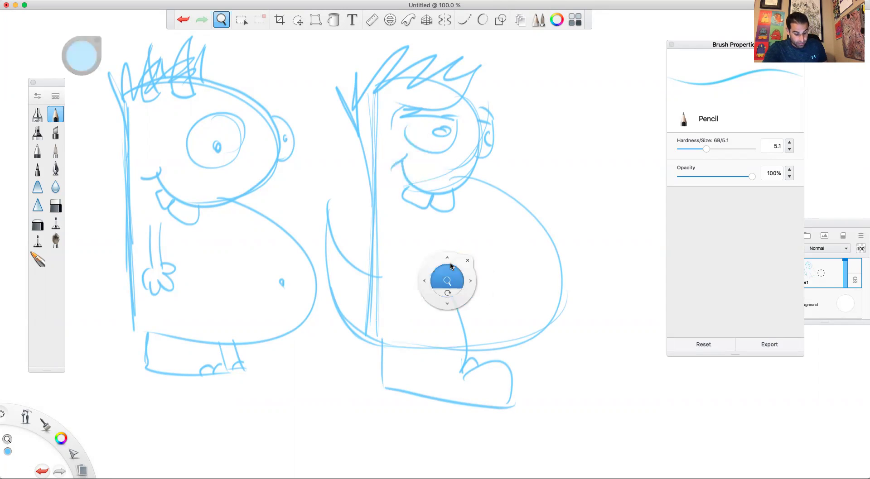
pyautogui.moveTo(442, 282); pyautogui.dragTo(238, 261)
pyautogui.moveTo(351, 134); pyautogui.dragTo(336, 386)
pyautogui.moveTo(336, 383)
pyautogui.mouseDown()
pyautogui.moveTo(354, 121)
pyautogui.moveTo(470, 140)
pyautogui.moveTo(424, 223)
pyautogui.moveTo(361, 390)
pyautogui.moveTo(517, 281)
pyautogui.mouseUp()
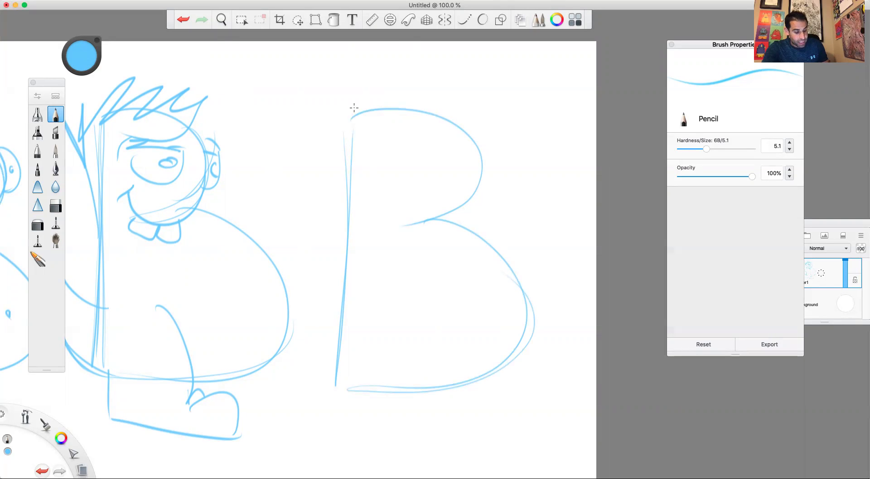
pyautogui.moveTo(353, 108)
pyautogui.mouseDown()
pyautogui.moveTo(343, 124)
pyautogui.moveTo(359, 124)
pyautogui.moveTo(358, 92)
pyautogui.moveTo(357, 120)
pyautogui.moveTo(319, 122)
pyautogui.moveTo(385, 105)
pyautogui.moveTo(460, 108)
pyautogui.moveTo(496, 146)
pyautogui.moveTo(501, 176)
pyautogui.moveTo(398, 142)
pyautogui.moveTo(387, 191)
pyautogui.moveTo(338, 224)
pyautogui.moveTo(337, 136)
pyautogui.mouseUp()
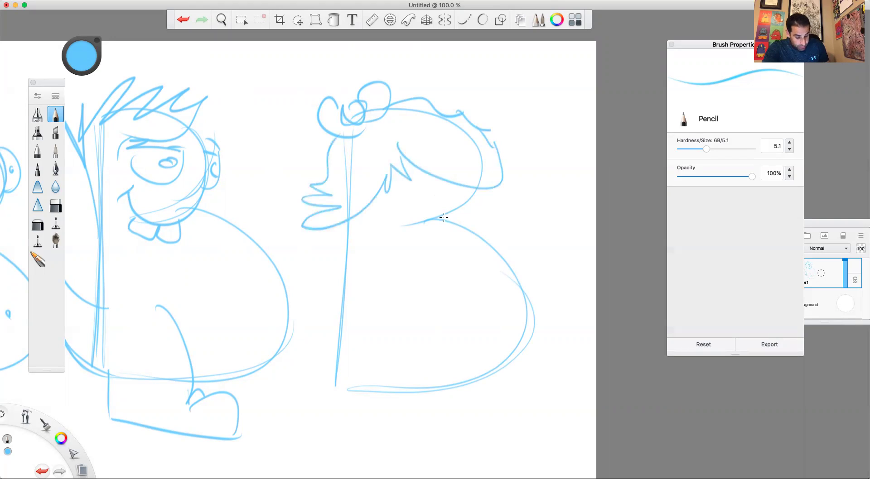
pyautogui.moveTo(475, 185); pyautogui.dragTo(382, 229)
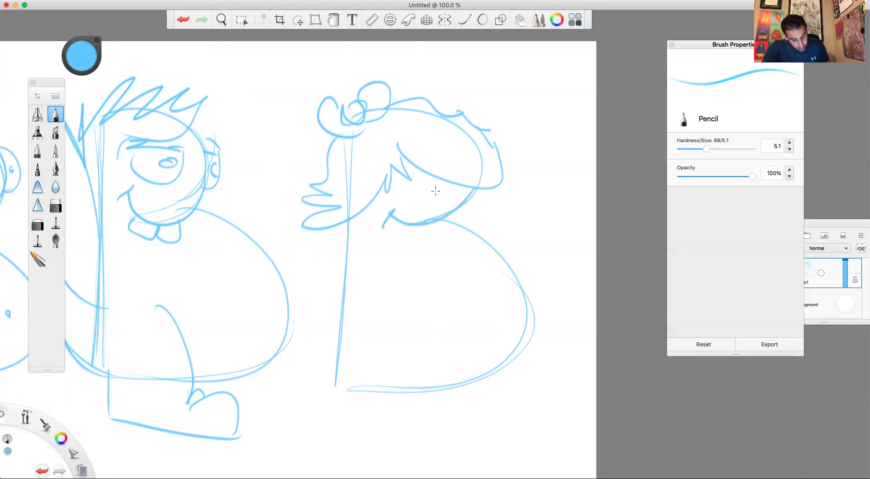
pyautogui.moveTo(420, 185)
pyautogui.mouseDown()
pyautogui.moveTo(449, 194)
pyautogui.moveTo(444, 208)
pyautogui.moveTo(442, 200)
pyautogui.moveTo(487, 194)
pyautogui.moveTo(462, 209)
pyautogui.moveTo(476, 205)
pyautogui.mouseUp()
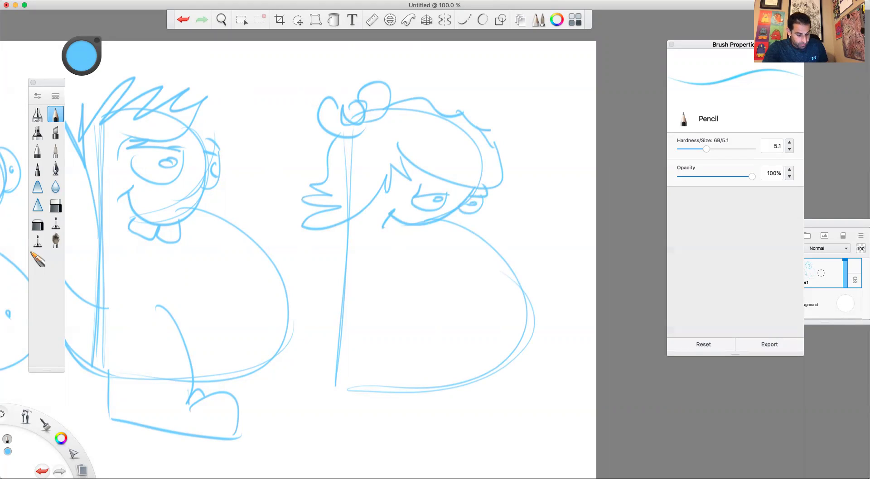
# Undo the right B's latest eye, face and mouth strokes with the toolbar Undo arrow.
pyautogui.click(183, 19)
pyautogui.click(183, 19)
pyautogui.click(183, 20)
pyautogui.click(183, 20)
pyautogui.click(183, 19)
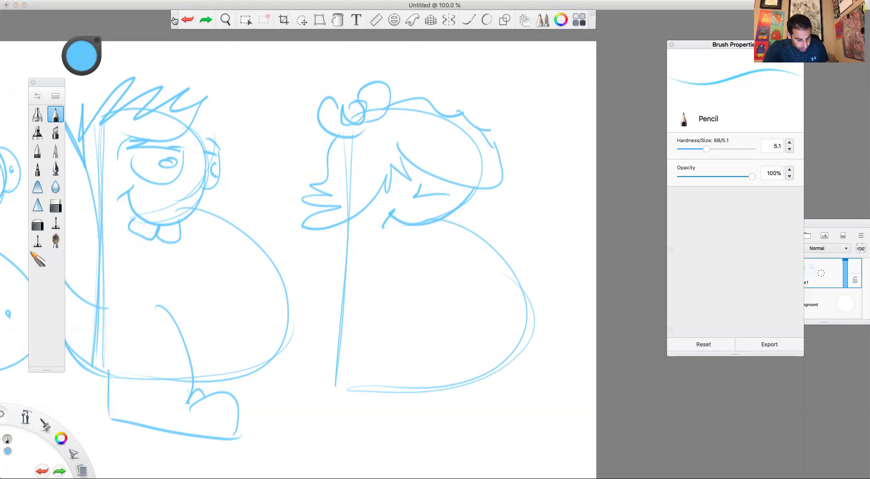
pyautogui.click(187, 21)
pyautogui.click(186, 21)
# Undo the jagged face lines, erase the right B's middle stroke, and redraw its middle curve and bowls.
pyautogui.click(187, 22)
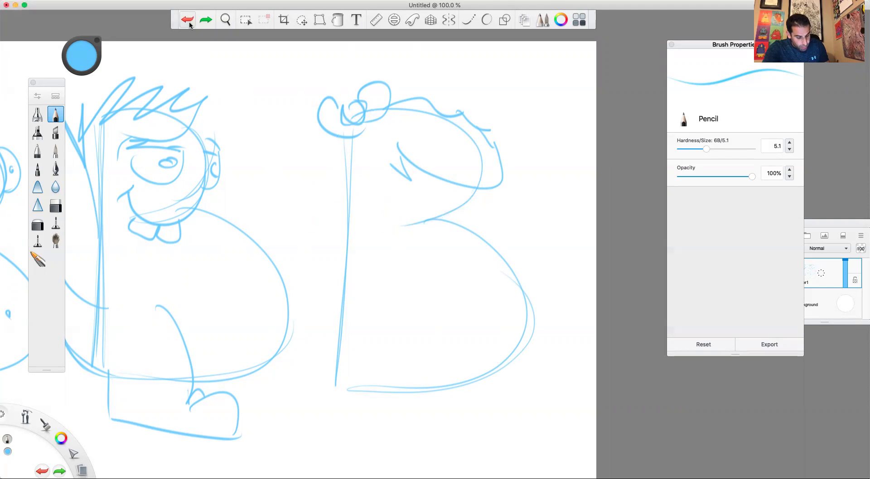
pyautogui.moveTo(437, 219)
pyautogui.mouseDown()
pyautogui.moveTo(408, 225)
pyautogui.moveTo(449, 220)
pyautogui.mouseUp()
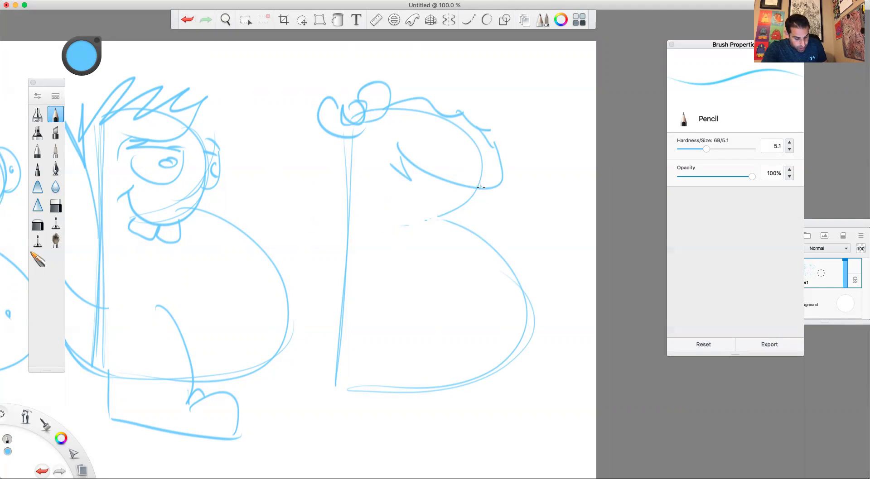
pyautogui.moveTo(481, 186); pyautogui.dragTo(391, 240)
pyautogui.moveTo(377, 114)
pyautogui.mouseDown()
pyautogui.moveTo(463, 138)
pyautogui.moveTo(391, 249)
pyautogui.mouseUp()
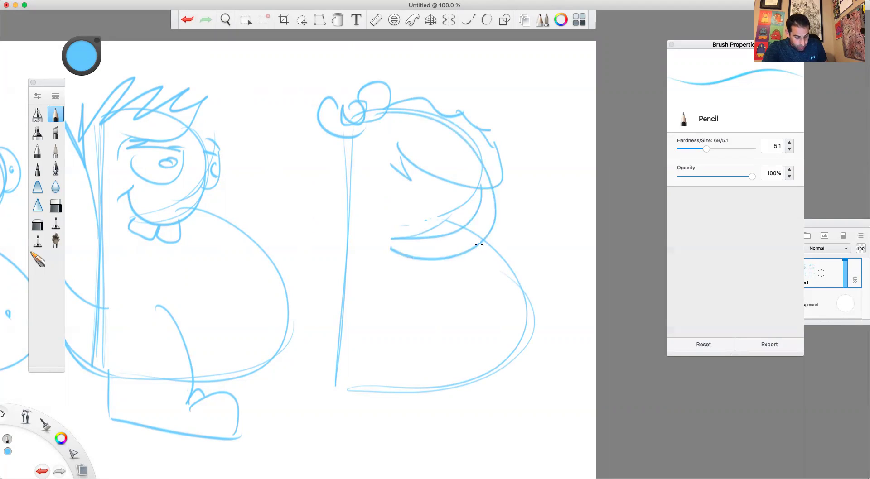
pyautogui.moveTo(479, 244); pyautogui.dragTo(323, 359)
# Sketch a droopy eye with iris, an ear, an extended mouth line, teeth and chin lines.
pyautogui.moveTo(460, 203)
pyautogui.mouseDown()
pyautogui.moveTo(472, 201)
pyautogui.moveTo(416, 190)
pyautogui.moveTo(458, 216)
pyautogui.mouseUp()
pyautogui.moveTo(500, 206)
pyautogui.mouseDown()
pyautogui.moveTo(502, 213)
pyautogui.moveTo(512, 201)
pyautogui.moveTo(490, 233)
pyautogui.mouseUp()
pyautogui.moveTo(504, 220); pyautogui.dragTo(503, 221)
pyautogui.moveTo(391, 239); pyautogui.dragTo(378, 243)
pyautogui.moveTo(444, 257)
pyautogui.mouseDown()
pyautogui.moveTo(420, 275)
pyautogui.moveTo(398, 258)
pyautogui.mouseUp()
pyautogui.moveTo(370, 292); pyautogui.dragTo(369, 313)
pyautogui.moveTo(381, 286)
pyautogui.mouseDown()
pyautogui.moveTo(381, 328)
pyautogui.moveTo(370, 333)
pyautogui.mouseUp()
# Add a small rounded hand, a short leg with toes, and the character's back line.
pyautogui.moveTo(382, 326); pyautogui.dragTo(405, 321)
pyautogui.moveTo(370, 333)
pyautogui.mouseDown()
pyautogui.moveTo(393, 352)
pyautogui.moveTo(399, 335)
pyautogui.mouseUp()
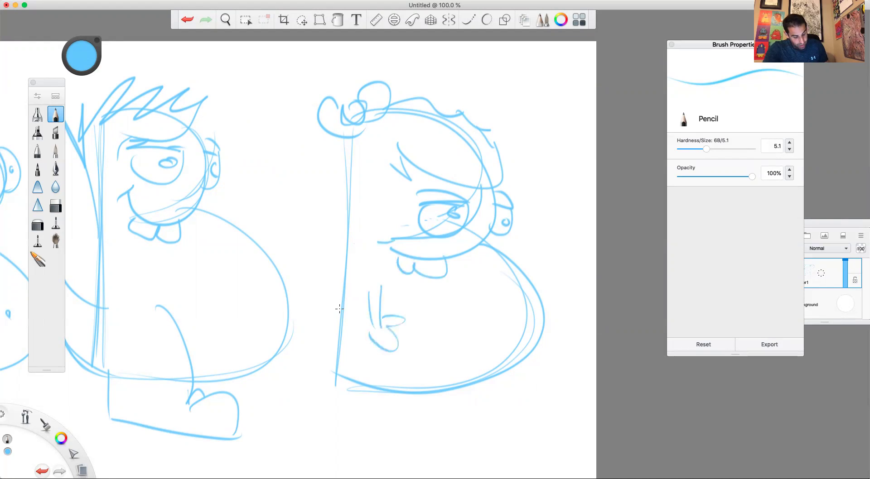
pyautogui.moveTo(361, 380); pyautogui.dragTo(355, 411)
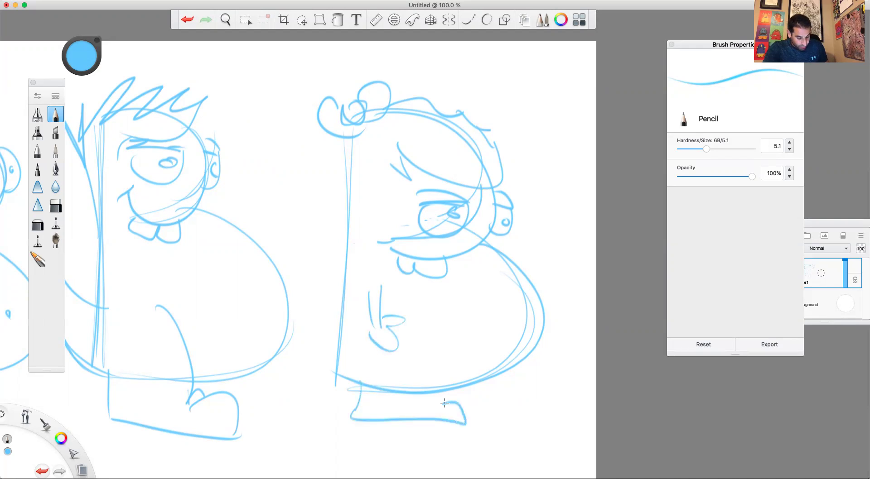
pyautogui.moveTo(445, 403)
pyautogui.mouseDown()
pyautogui.moveTo(424, 408)
pyautogui.moveTo(436, 397)
pyautogui.moveTo(423, 397)
pyautogui.mouseUp()
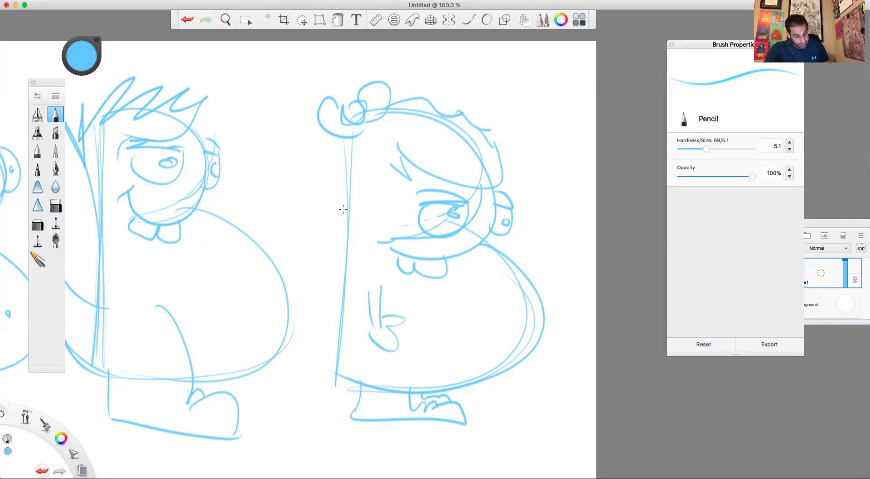
pyautogui.moveTo(347, 188); pyautogui.dragTo(333, 383)
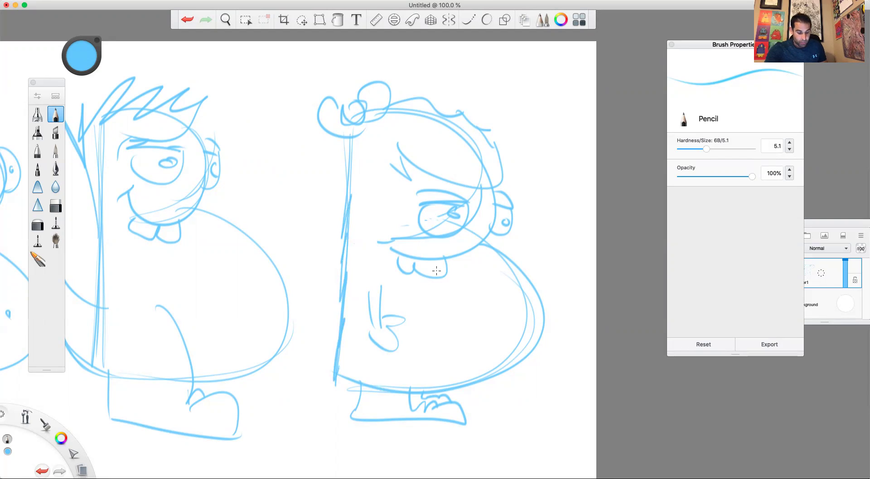
pyautogui.moveTo(436, 271); pyautogui.dragTo(424, 300)
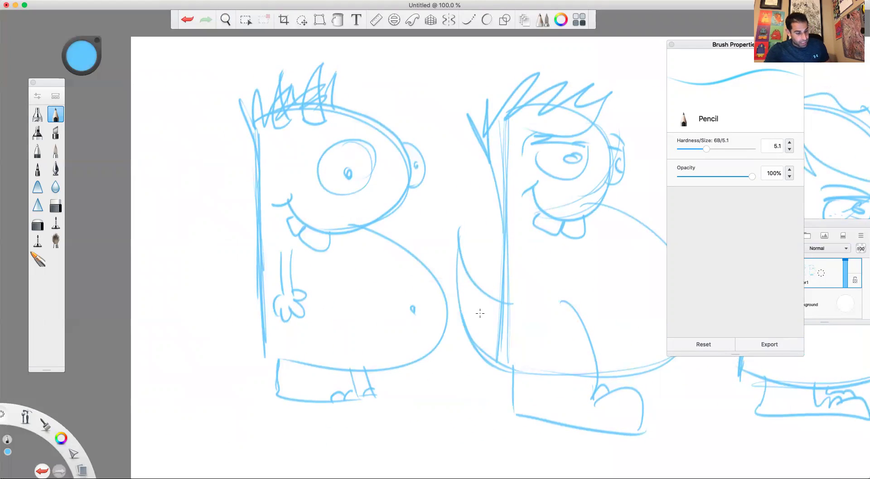
# Switch to black and the standard Felt Pen, undoing the oversized test strokes over the hair.
pyautogui.press('d')
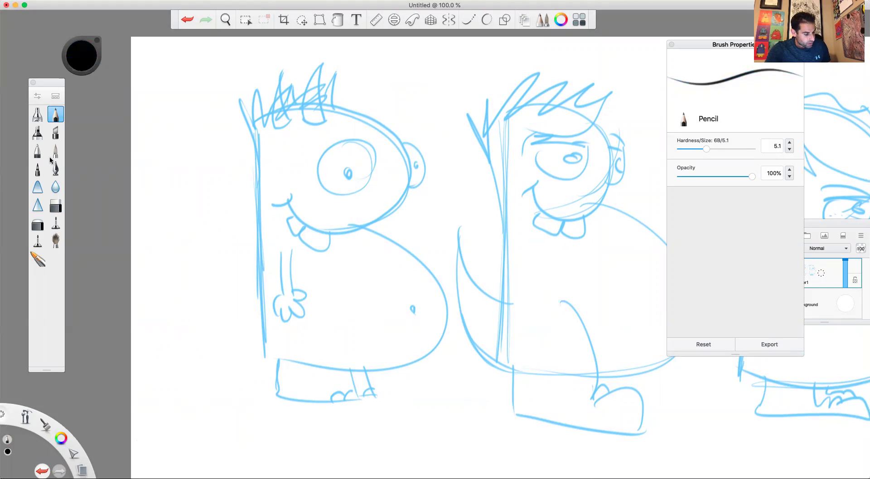
pyautogui.click(39, 239)
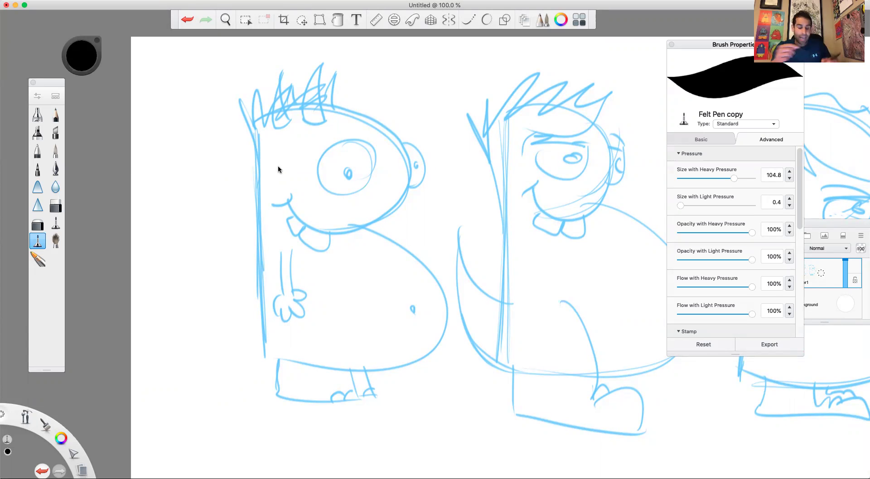
pyautogui.moveTo(323, 120)
pyautogui.mouseDown()
pyautogui.moveTo(299, 105)
pyautogui.moveTo(298, 117)
pyautogui.moveTo(303, 111)
pyautogui.mouseUp()
pyautogui.click(187, 20)
pyautogui.click(56, 223)
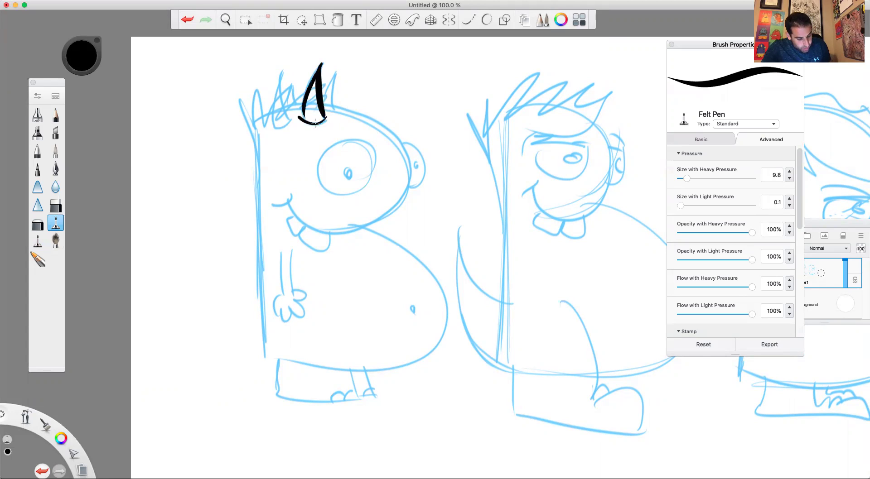
pyautogui.click(187, 19)
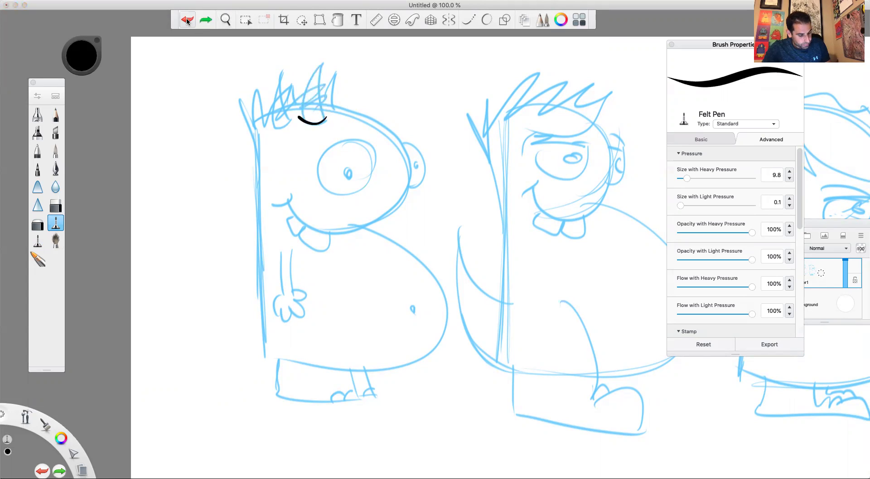
pyautogui.click(187, 20)
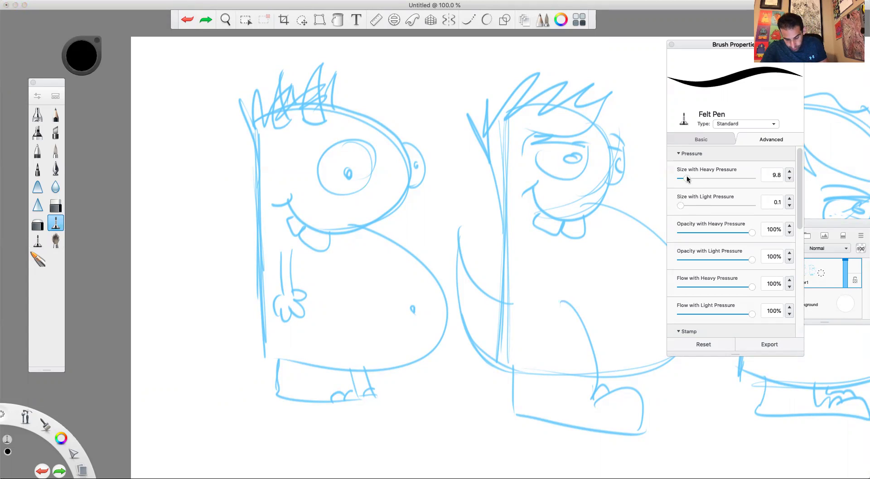
# Reduce the felt pen size, close Brush Properties, and ink a horn on the first monster's head.
pyautogui.moveTo(686, 179); pyautogui.dragTo(682, 179)
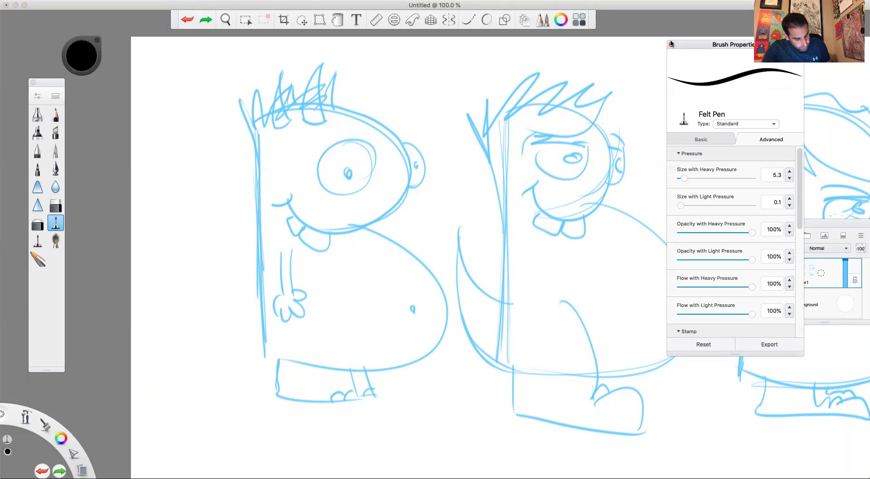
pyautogui.click(671, 43)
pyautogui.click(300, 115)
pyautogui.moveTo(309, 122)
pyautogui.mouseDown()
pyautogui.moveTo(319, 64)
pyautogui.moveTo(328, 100)
pyautogui.moveTo(328, 72)
pyautogui.moveTo(322, 104)
pyautogui.moveTo(395, 107)
pyautogui.moveTo(379, 123)
pyautogui.moveTo(388, 121)
pyautogui.moveTo(383, 129)
pyautogui.moveTo(405, 162)
pyautogui.moveTo(310, 219)
pyautogui.moveTo(279, 198)
pyautogui.mouseUp()
# Undo the horn lines, then ink the teeth, eyelids, pupil, ear, arm and hand in black.
pyautogui.click(187, 20)
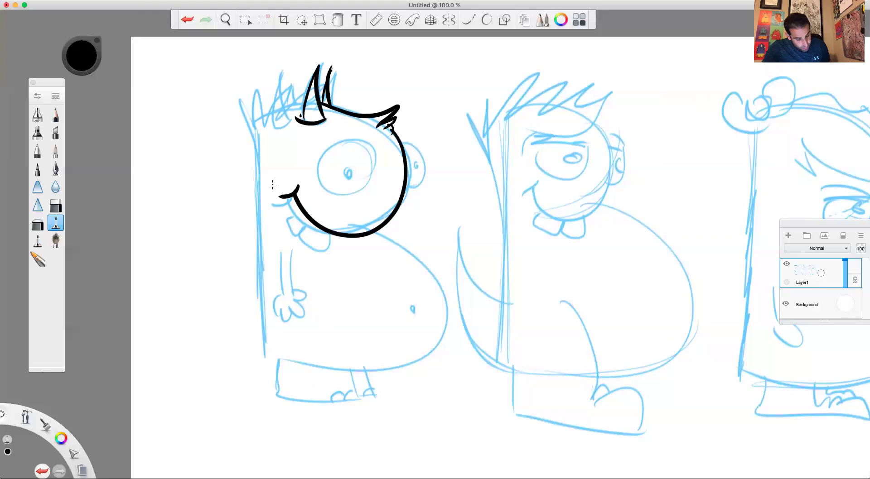
pyautogui.moveTo(341, 240)
pyautogui.mouseDown()
pyautogui.moveTo(319, 232)
pyautogui.moveTo(294, 213)
pyautogui.mouseUp()
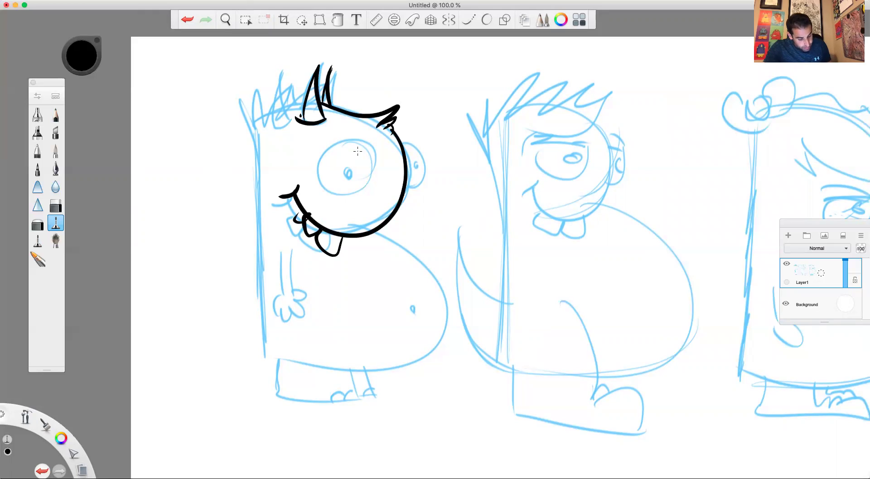
pyautogui.moveTo(374, 159)
pyautogui.mouseDown()
pyautogui.moveTo(317, 162)
pyautogui.moveTo(336, 148)
pyautogui.moveTo(378, 157)
pyautogui.moveTo(318, 163)
pyautogui.moveTo(362, 174)
pyautogui.moveTo(353, 175)
pyautogui.mouseUp()
pyautogui.moveTo(404, 157)
pyautogui.mouseDown()
pyautogui.moveTo(423, 152)
pyautogui.moveTo(398, 183)
pyautogui.mouseUp()
pyautogui.moveTo(409, 166)
pyautogui.mouseDown()
pyautogui.moveTo(416, 172)
pyautogui.moveTo(415, 164)
pyautogui.mouseUp()
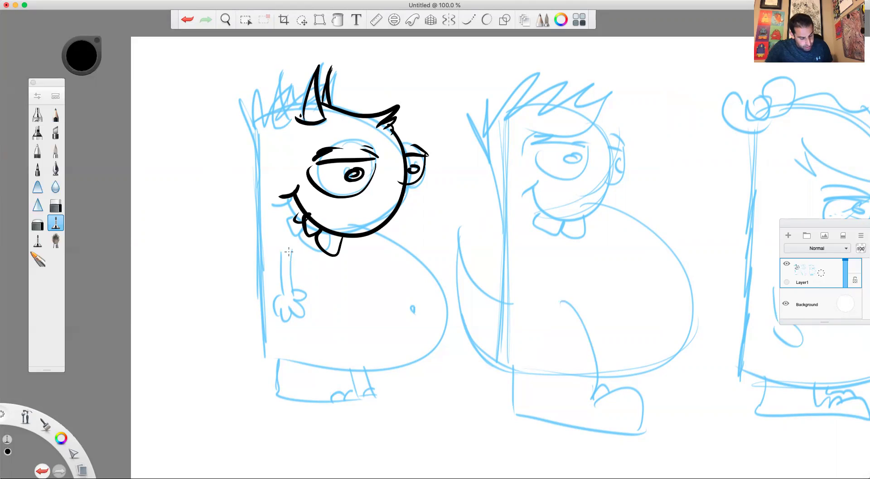
pyautogui.moveTo(290, 250)
pyautogui.mouseDown()
pyautogui.moveTo(290, 295)
pyautogui.moveTo(280, 261)
pyautogui.moveTo(300, 330)
pyautogui.moveTo(295, 288)
pyautogui.moveTo(308, 302)
pyautogui.mouseUp()
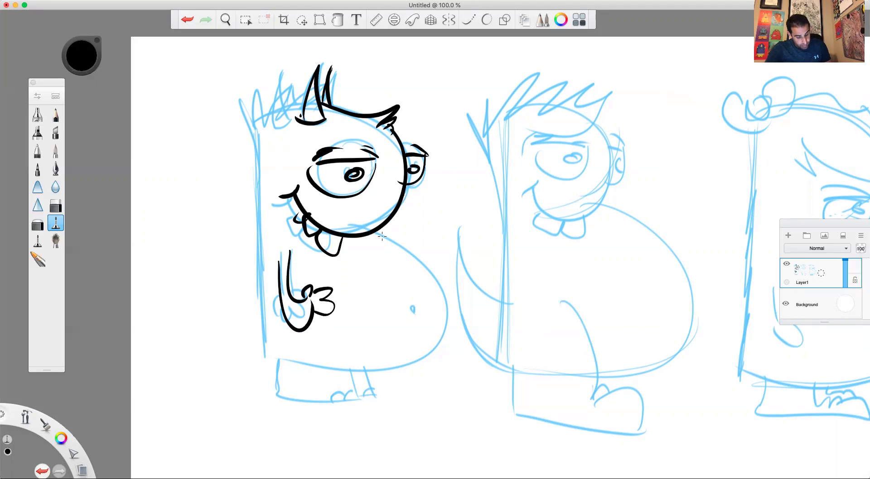
# Ink the belly curve, hair spikes, toes and back leg, then fade the layer to about 30% opacity.
pyautogui.moveTo(380, 233)
pyautogui.mouseDown()
pyautogui.moveTo(443, 281)
pyautogui.moveTo(333, 361)
pyautogui.moveTo(368, 405)
pyautogui.moveTo(271, 406)
pyautogui.moveTo(277, 356)
pyautogui.moveTo(258, 352)
pyautogui.moveTo(257, 141)
pyautogui.moveTo(218, 92)
pyautogui.moveTo(256, 132)
pyautogui.moveTo(290, 89)
pyautogui.mouseUp()
pyautogui.moveTo(272, 117); pyautogui.dragTo(307, 103)
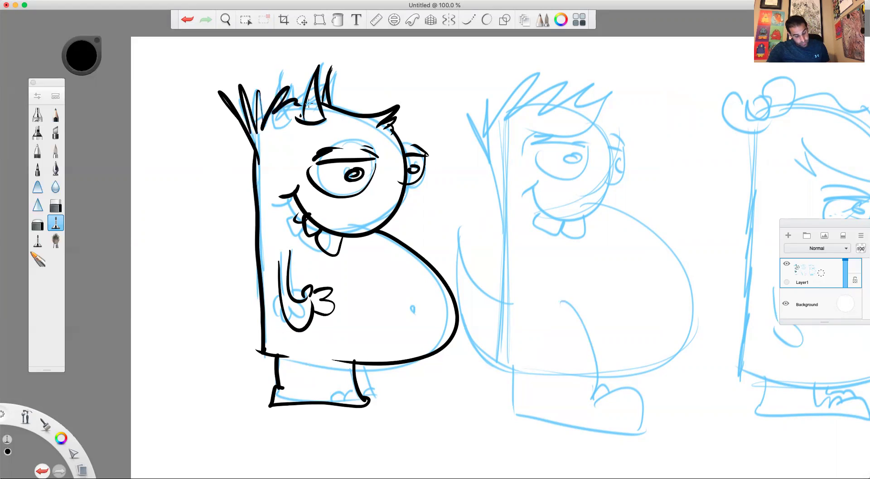
pyautogui.moveTo(345, 396); pyautogui.dragTo(333, 405)
pyautogui.moveTo(369, 366)
pyautogui.mouseDown()
pyautogui.moveTo(384, 408)
pyautogui.moveTo(366, 405)
pyautogui.mouseUp()
pyautogui.moveTo(377, 390); pyautogui.dragTo(362, 399)
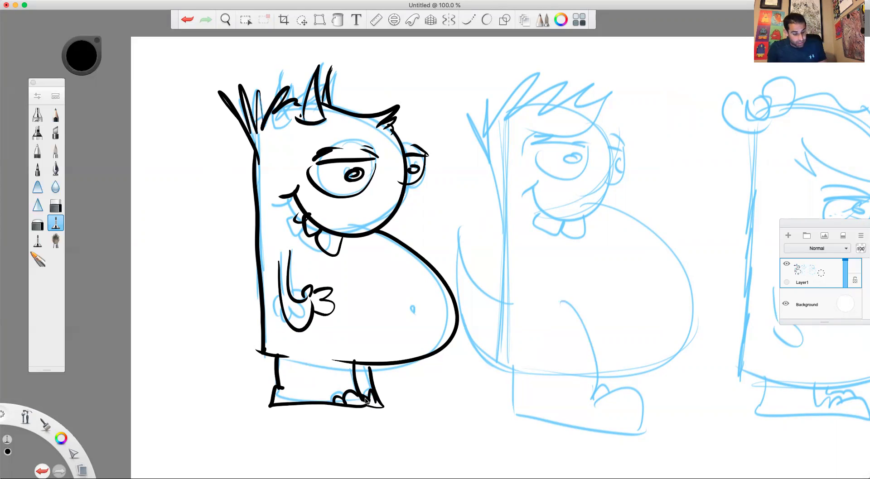
pyautogui.moveTo(844, 279); pyautogui.dragTo(842, 281)
# Add a new layer, turn on Steady Stroke at 15, and zoom to about 180% on the head.
pyautogui.click(789, 238)
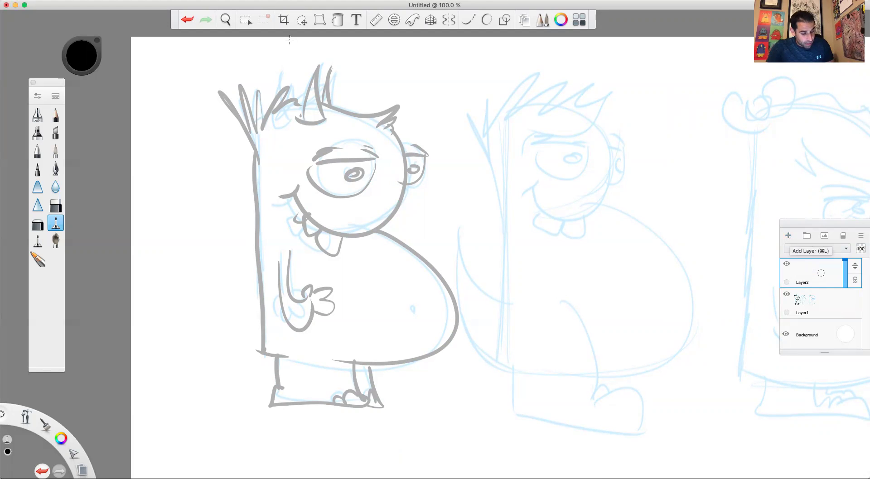
pyautogui.click(467, 20)
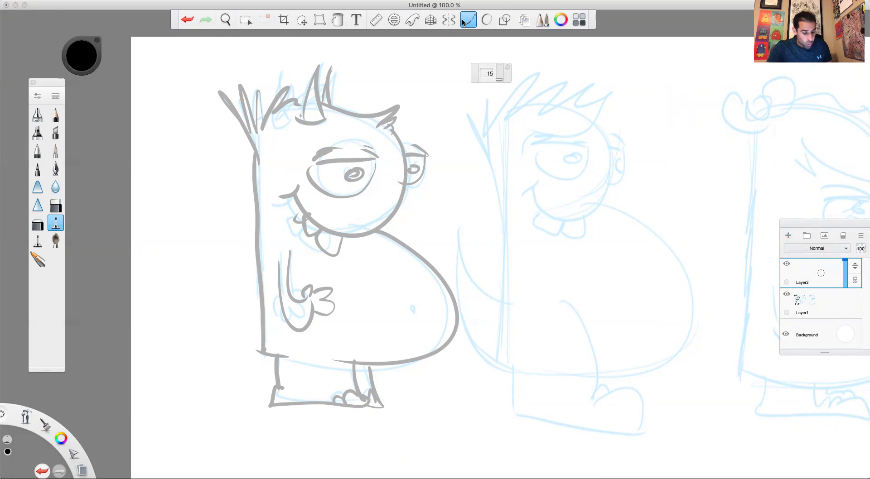
pyautogui.press('space')
pyautogui.moveTo(301, 259); pyautogui.dragTo(316, 340)
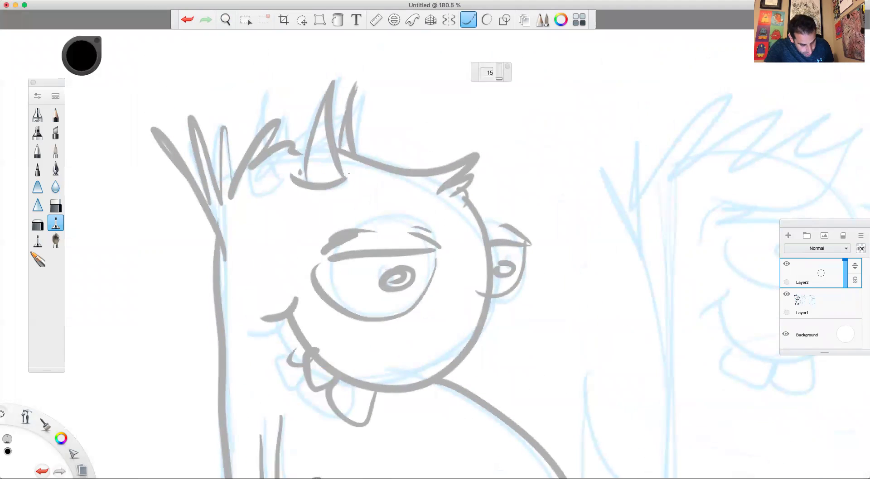
# Ink the horn's crescent base and a second horn, then rotate the canvas about 45 degrees.
pyautogui.moveTo(346, 173)
pyautogui.mouseDown()
pyautogui.moveTo(299, 174)
pyautogui.moveTo(310, 188)
pyautogui.moveTo(294, 183)
pyautogui.moveTo(340, 185)
pyautogui.moveTo(345, 194)
pyautogui.moveTo(331, 110)
pyautogui.moveTo(338, 78)
pyautogui.moveTo(315, 121)
pyautogui.moveTo(306, 178)
pyautogui.moveTo(351, 156)
pyautogui.moveTo(468, 179)
pyautogui.moveTo(451, 194)
pyautogui.mouseUp()
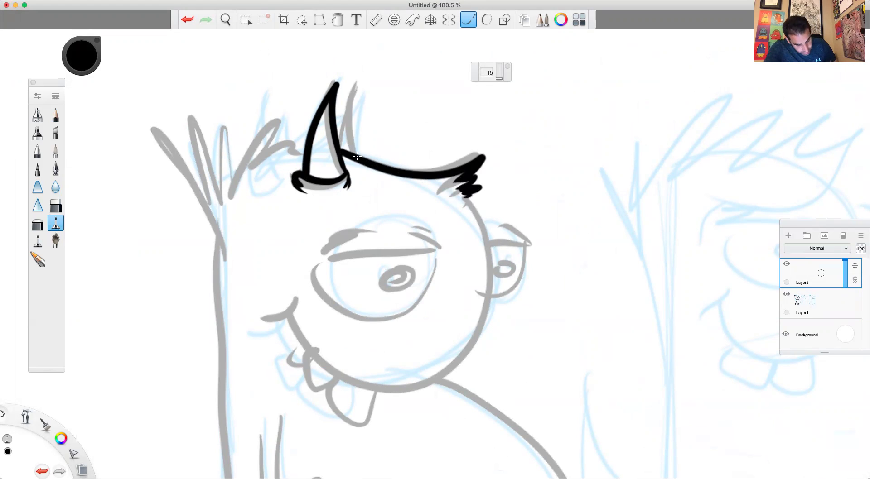
pyautogui.moveTo(358, 157)
pyautogui.mouseDown()
pyautogui.moveTo(361, 88)
pyautogui.moveTo(329, 155)
pyautogui.mouseUp()
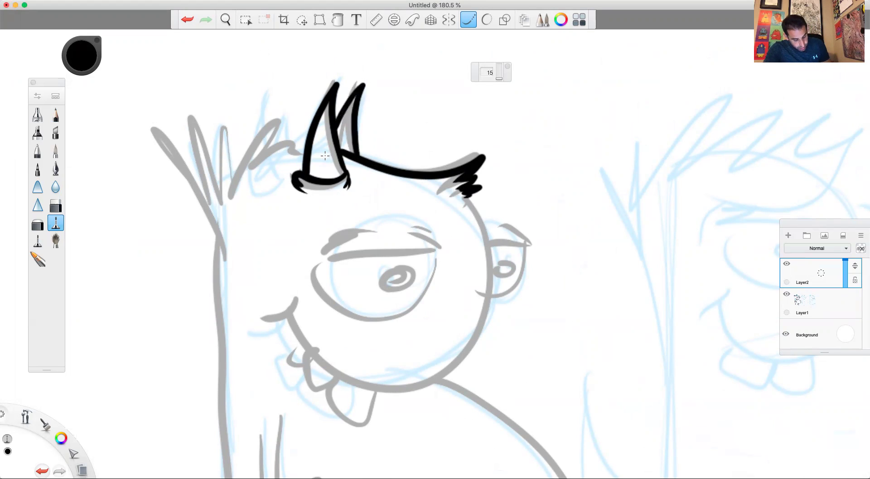
pyautogui.press('space')
pyautogui.moveTo(334, 301); pyautogui.dragTo(305, 186)
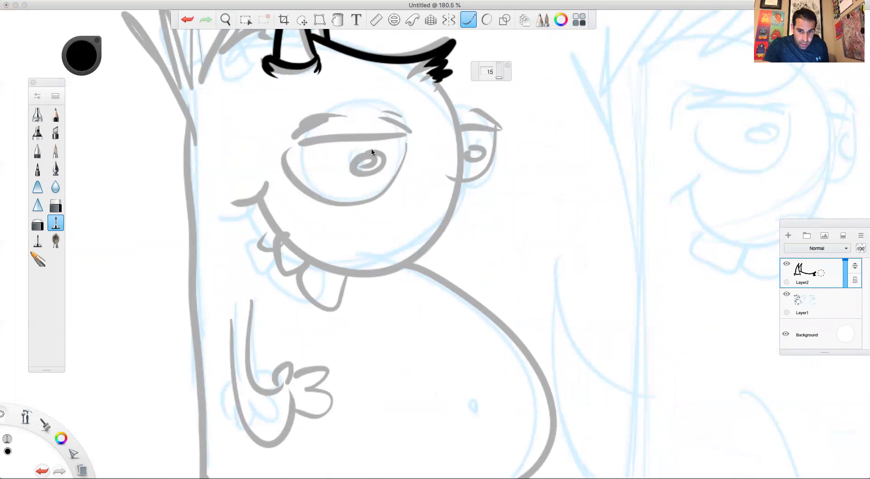
pyautogui.hotkey('shift', 'space')
pyautogui.moveTo(371, 149); pyautogui.dragTo(490, 99)
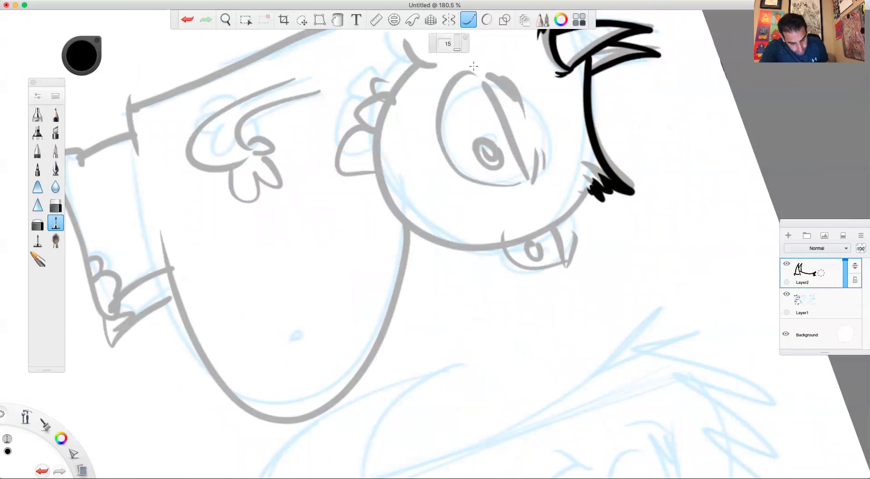
# Ink the head's edge with hair flicks and a thickened hook, plus the fang below the eye.
pyautogui.moveTo(474, 67)
pyautogui.mouseDown()
pyautogui.moveTo(508, 136)
pyautogui.moveTo(548, 154)
pyautogui.mouseUp()
pyautogui.moveTo(545, 183); pyautogui.dragTo(551, 152)
pyautogui.moveTo(473, 68); pyautogui.dragTo(500, 85)
pyautogui.moveTo(482, 55); pyautogui.dragTo(513, 135)
pyautogui.moveTo(550, 229)
pyautogui.mouseDown()
pyautogui.moveTo(571, 237)
pyautogui.moveTo(574, 271)
pyautogui.mouseUp()
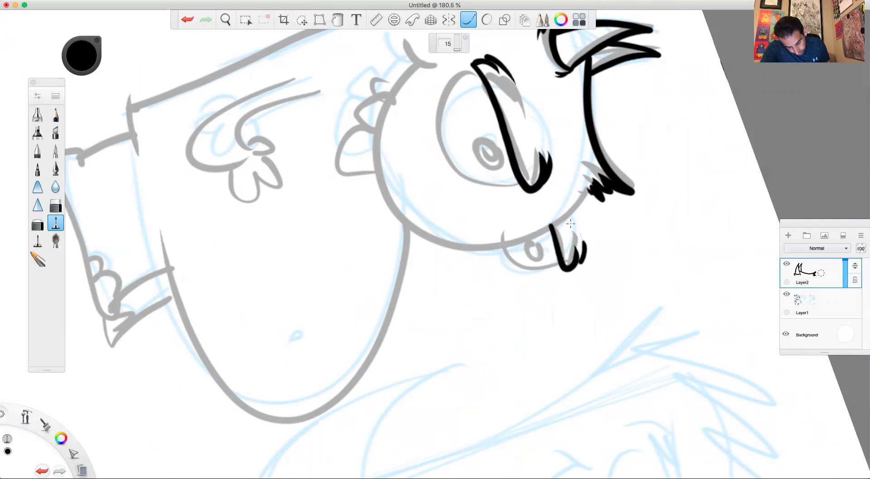
pyautogui.moveTo(585, 240); pyautogui.dragTo(580, 265)
# Zoom in on the face and ink the closed eye outline with its pupil.
pyautogui.press('super+alt+0')
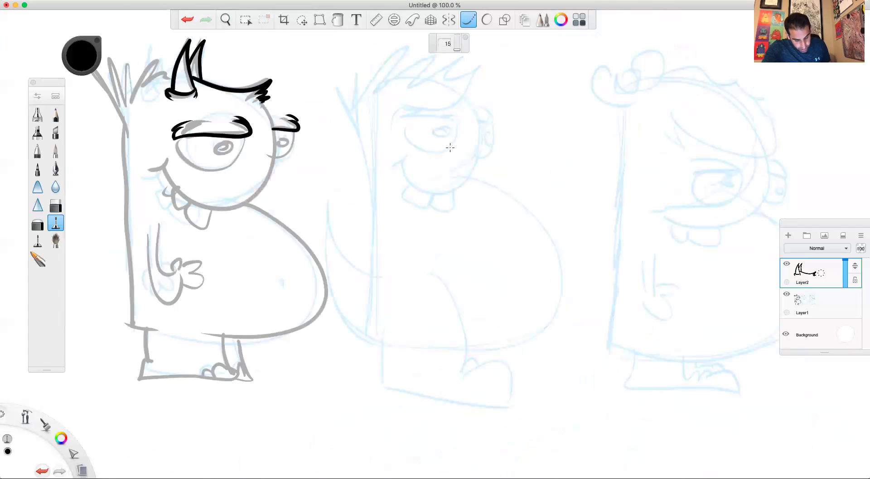
pyautogui.press('space')
pyautogui.moveTo(275, 206)
pyautogui.mouseDown()
pyautogui.moveTo(272, 175)
pyautogui.moveTo(385, 177)
pyautogui.moveTo(362, 205)
pyautogui.moveTo(315, 209)
pyautogui.moveTo(288, 192)
pyautogui.moveTo(267, 145)
pyautogui.mouseUp()
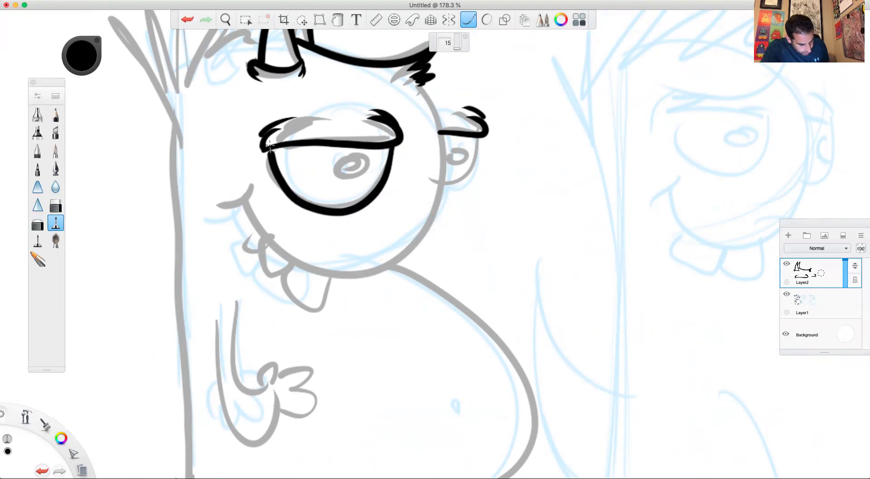
pyautogui.moveTo(347, 154); pyautogui.dragTo(339, 176)
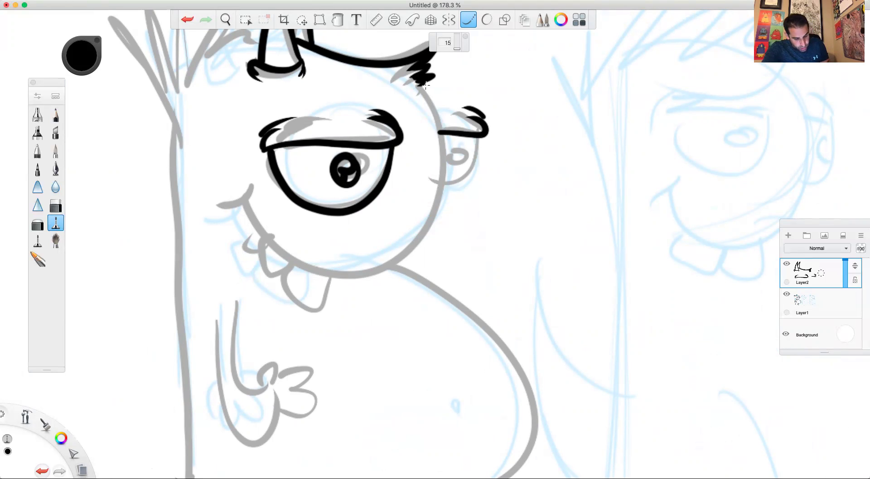
# Ink the head's right outline, the hanging tongue, and the ear with its inner curl.
pyautogui.moveTo(426, 91)
pyautogui.mouseDown()
pyautogui.moveTo(441, 162)
pyautogui.moveTo(416, 246)
pyautogui.moveTo(339, 276)
pyautogui.moveTo(236, 219)
pyautogui.moveTo(220, 180)
pyautogui.moveTo(200, 178)
pyautogui.mouseUp()
pyautogui.moveTo(329, 282)
pyautogui.mouseDown()
pyautogui.moveTo(311, 310)
pyautogui.moveTo(275, 285)
pyautogui.moveTo(283, 261)
pyautogui.moveTo(238, 242)
pyautogui.moveTo(219, 212)
pyautogui.moveTo(225, 194)
pyautogui.mouseUp()
pyautogui.moveTo(465, 107); pyautogui.dragTo(433, 100)
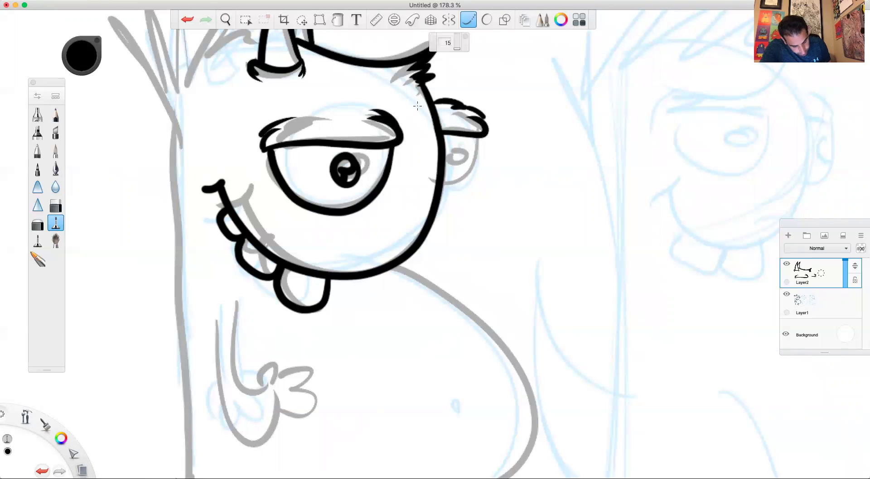
pyautogui.moveTo(481, 136)
pyautogui.mouseDown()
pyautogui.moveTo(472, 179)
pyautogui.moveTo(442, 190)
pyautogui.mouseUp()
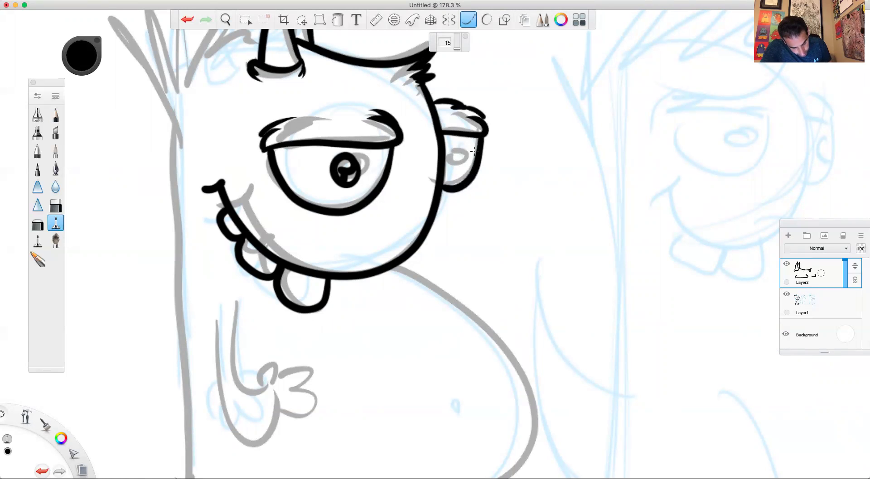
pyautogui.moveTo(474, 151)
pyautogui.mouseDown()
pyautogui.moveTo(455, 174)
pyautogui.moveTo(466, 180)
pyautogui.moveTo(448, 160)
pyautogui.moveTo(459, 166)
pyautogui.mouseUp()
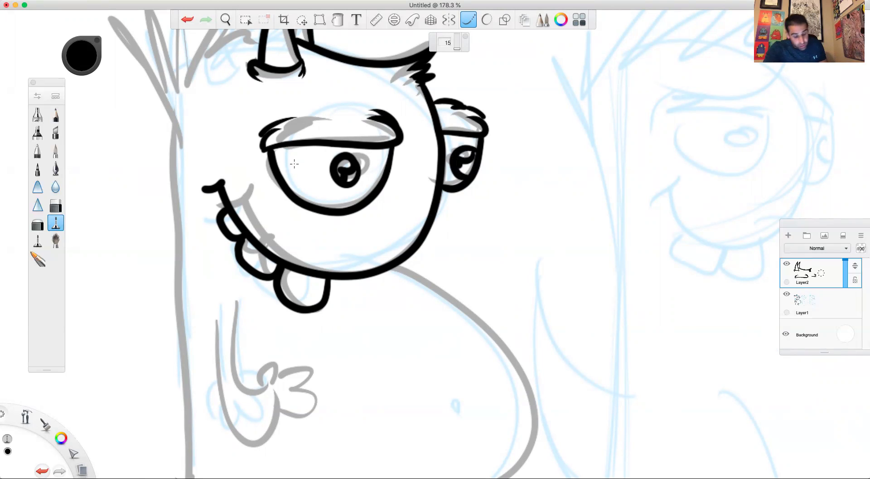
# Draw a test arrow beside the head, then undo both of its strokes.
pyautogui.moveTo(515, 211); pyautogui.dragTo(680, 210)
pyautogui.moveTo(661, 184)
pyautogui.mouseDown()
pyautogui.moveTo(696, 208)
pyautogui.moveTo(664, 224)
pyautogui.mouseUp()
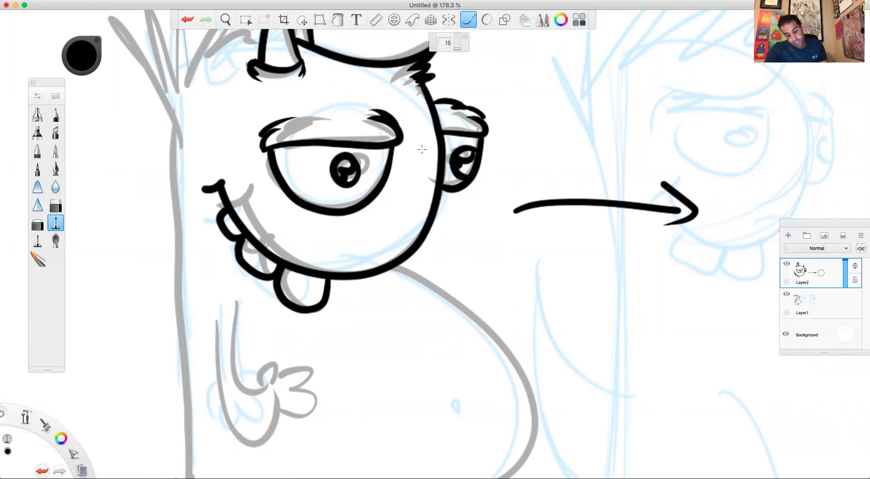
pyautogui.press('super+z')
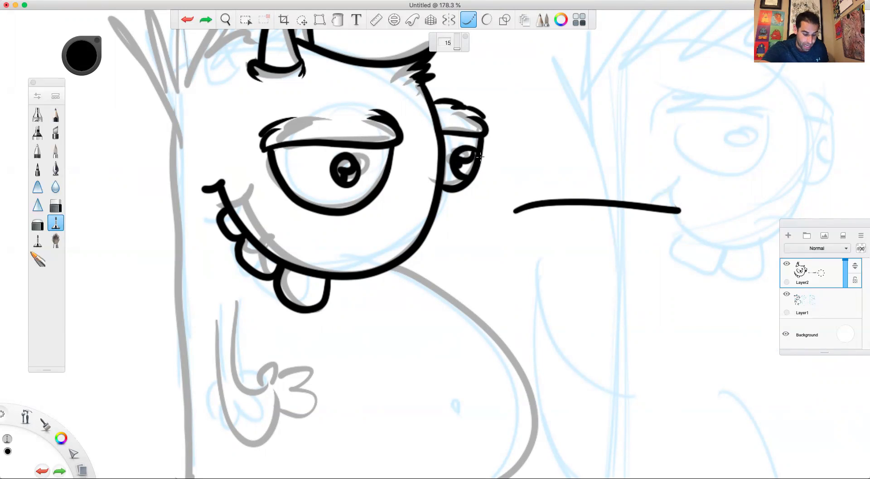
pyautogui.press('super+z')
pyautogui.press('space')
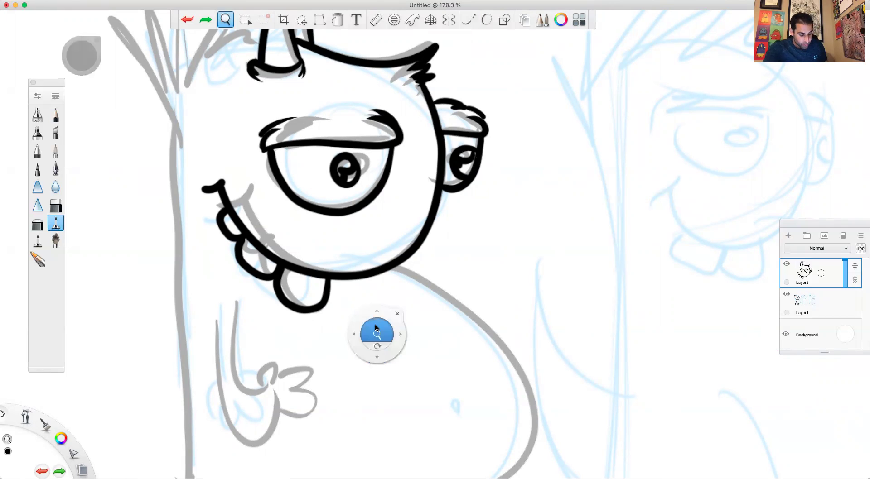
# Ink the monster's curved belly outline with the smooth-curve tool.
pyautogui.moveTo(379, 340); pyautogui.dragTo(379, 355)
pyautogui.scroll(-5, 386, 274)
pyautogui.click(469, 19)
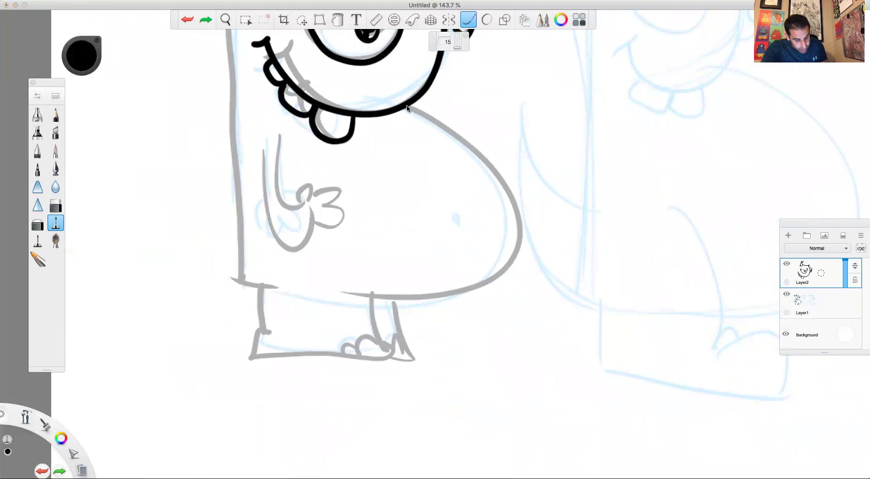
pyautogui.moveTo(405, 105)
pyautogui.mouseDown()
pyautogui.moveTo(447, 117)
pyautogui.moveTo(471, 270)
pyautogui.moveTo(345, 276)
pyautogui.moveTo(393, 348)
pyautogui.moveTo(305, 356)
pyautogui.moveTo(256, 332)
pyautogui.moveTo(257, 283)
pyautogui.mouseUp()
pyautogui.click(345, 276)
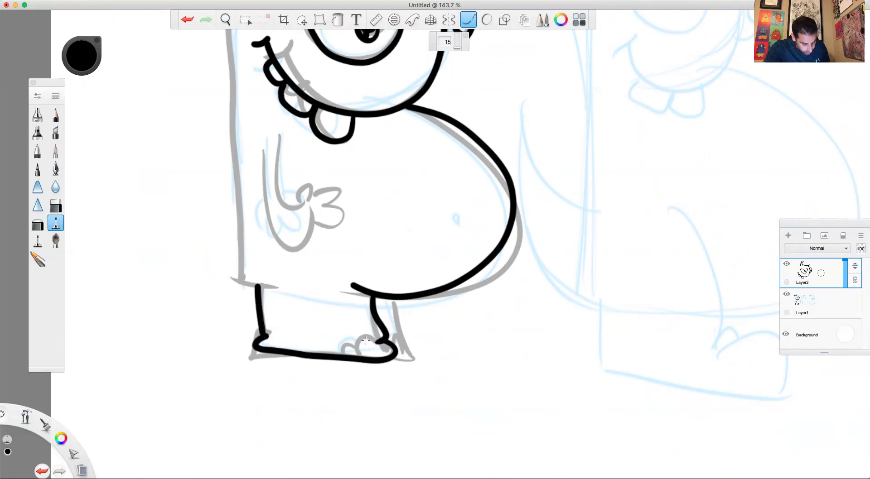
# Ink the right leg with scalloped toes, then spiky hair on top of the head.
pyautogui.moveTo(373, 353); pyautogui.dragTo(342, 361)
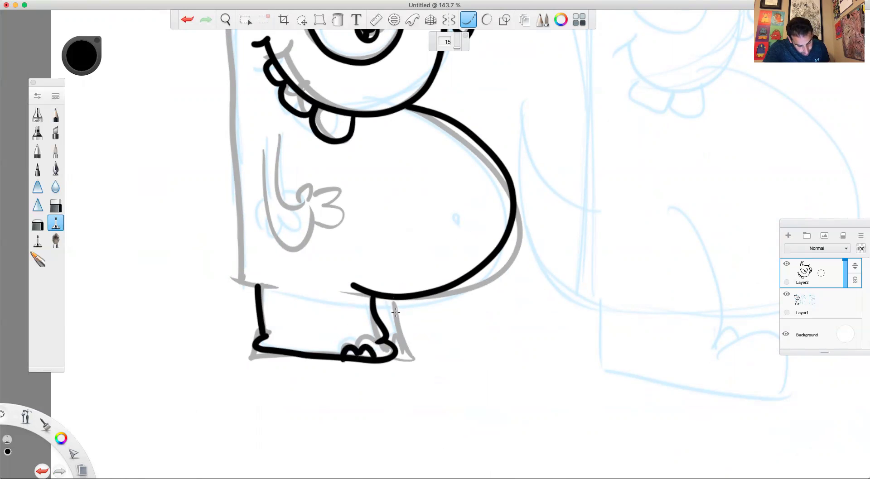
pyautogui.moveTo(393, 298)
pyautogui.mouseDown()
pyautogui.moveTo(410, 350)
pyautogui.moveTo(381, 350)
pyautogui.mouseUp()
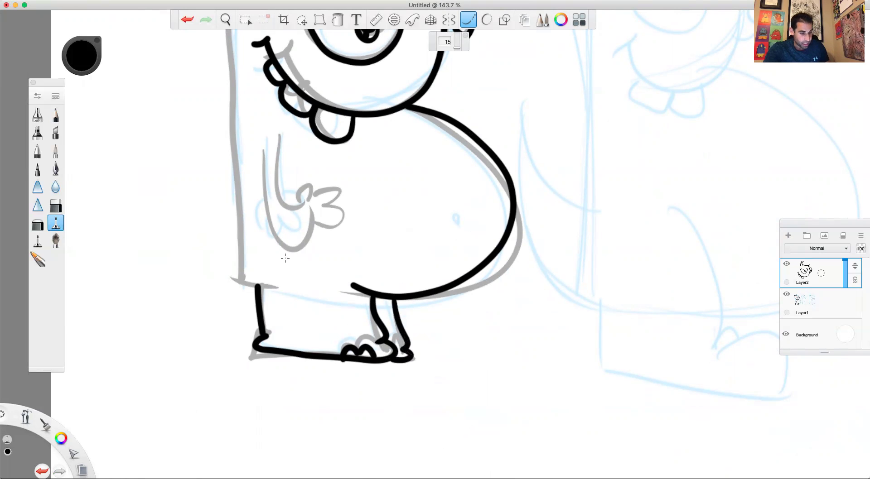
pyautogui.moveTo(292, 272)
pyautogui.mouseDown()
pyautogui.moveTo(320, 409)
pyautogui.moveTo(301, 389)
pyautogui.moveTo(297, 125)
pyautogui.mouseUp()
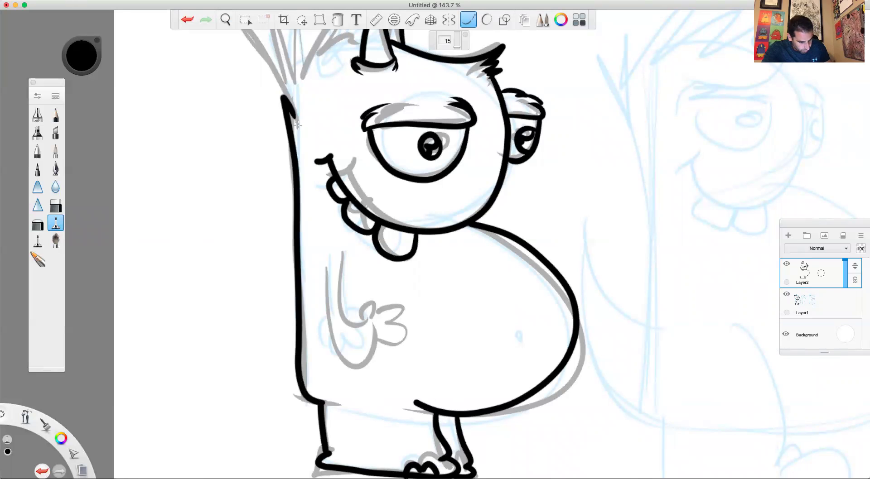
pyautogui.moveTo(301, 204); pyautogui.dragTo(319, 336)
pyautogui.moveTo(315, 247); pyautogui.dragTo(302, 228)
pyautogui.moveTo(258, 158)
pyautogui.mouseDown()
pyautogui.moveTo(310, 219)
pyautogui.moveTo(287, 143)
pyautogui.moveTo(323, 134)
pyautogui.moveTo(320, 188)
pyautogui.moveTo(365, 155)
pyautogui.moveTo(380, 172)
pyautogui.mouseUp()
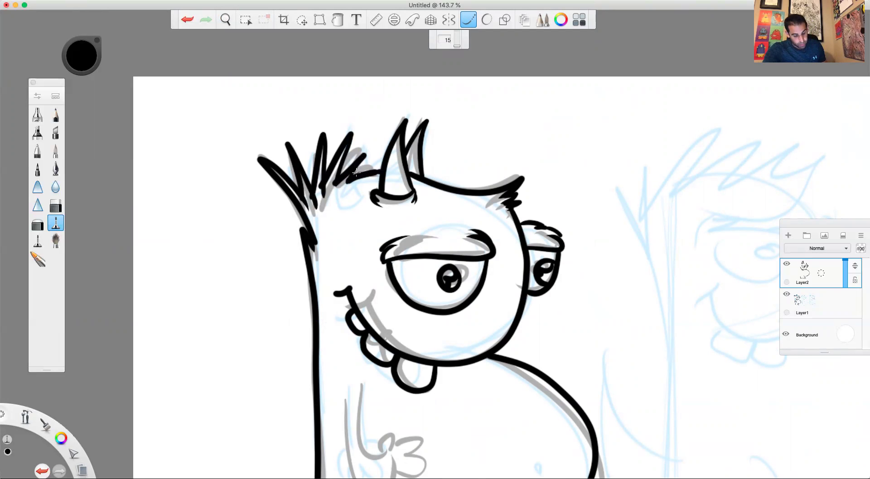
# Zoom in on the arm, remove a stray stroke, and ink the curved arm outline.
pyautogui.press('space')
pyautogui.moveTo(346, 311)
pyautogui.mouseDown()
pyautogui.moveTo(338, 249)
pyautogui.moveTo(348, 312)
pyautogui.mouseUp()
pyautogui.hotkey('ctrl', 'z')
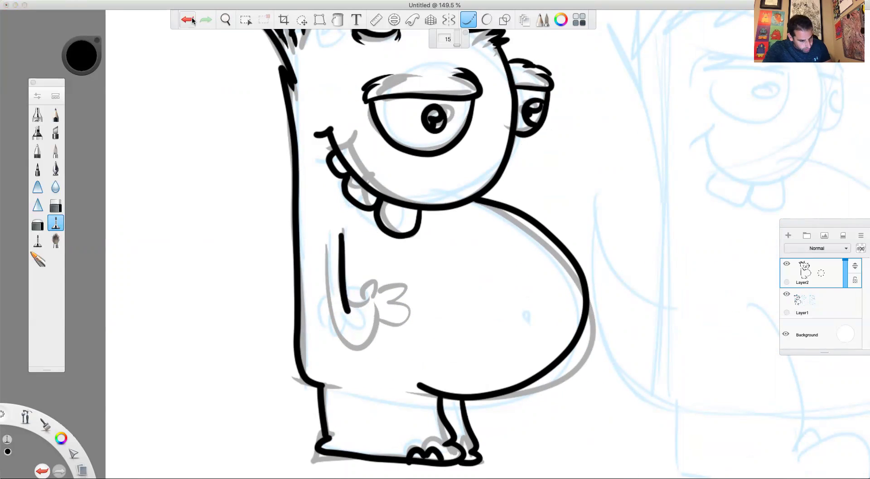
pyautogui.moveTo(324, 241)
pyautogui.mouseDown()
pyautogui.moveTo(341, 334)
pyautogui.moveTo(369, 338)
pyautogui.moveTo(376, 320)
pyautogui.moveTo(401, 328)
pyautogui.moveTo(383, 354)
pyautogui.moveTo(367, 344)
pyautogui.mouseUp()
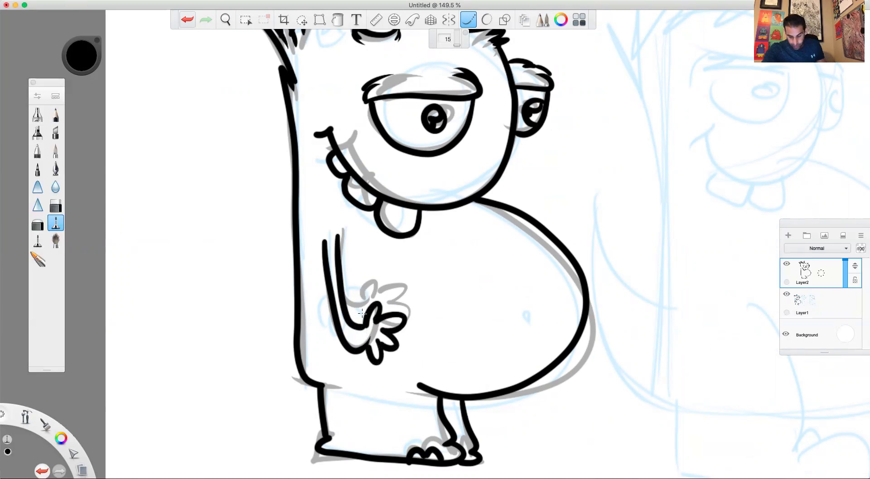
# Hide the blue sketch layer and zoom out to see the whole monster.
pyautogui.click(786, 294)
pyautogui.press('space')
pyautogui.moveTo(381, 259)
pyautogui.mouseDown()
pyautogui.moveTo(372, 256)
pyautogui.moveTo(368, 283)
pyautogui.moveTo(360, 269)
pyautogui.mouseUp()
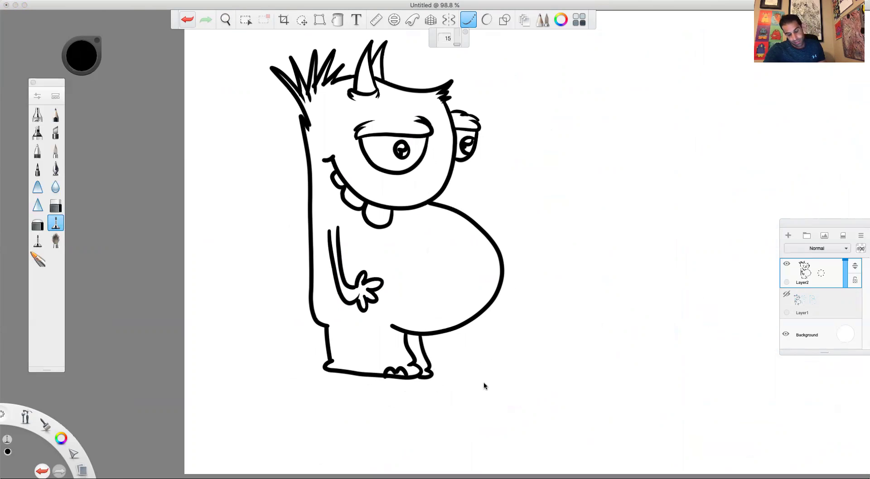
# Remove a trial belly-button dot and erase the upper-right belly outline with a size-15 eraser.
pyautogui.moveTo(472, 275); pyautogui.dragTo(473, 278)
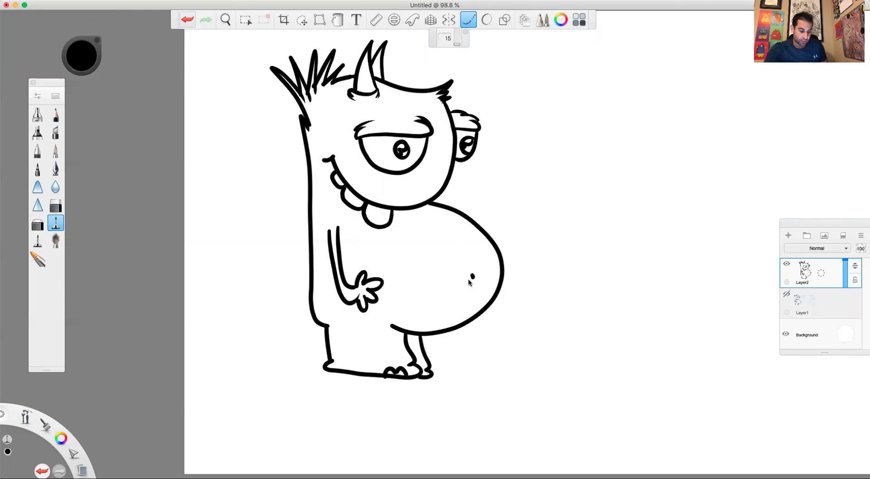
pyautogui.click(187, 20)
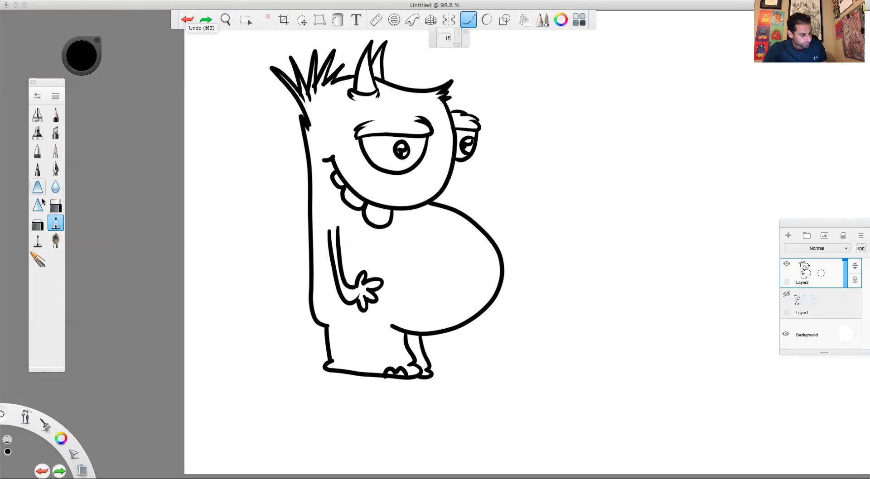
pyautogui.press('e')
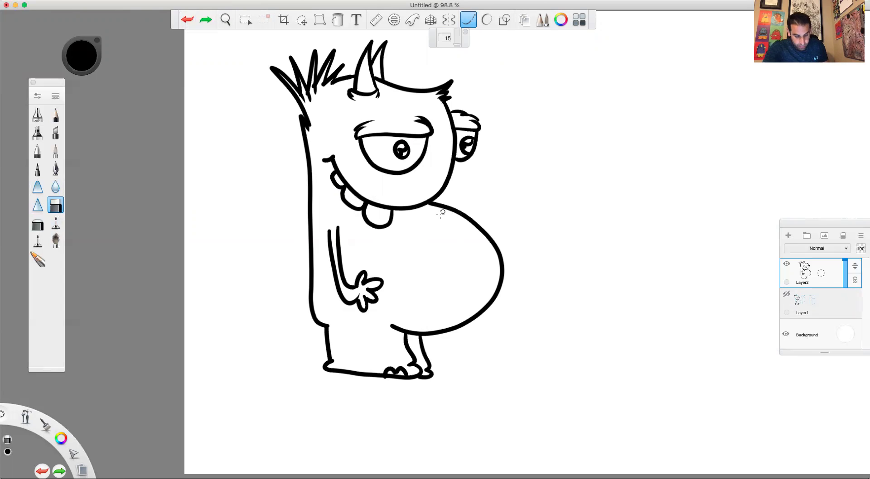
pyautogui.press('[')
pyautogui.press(']')
pyautogui.press(']')
pyautogui.press(']')
pyautogui.press(']')
pyautogui.press(']')
pyautogui.press(']')
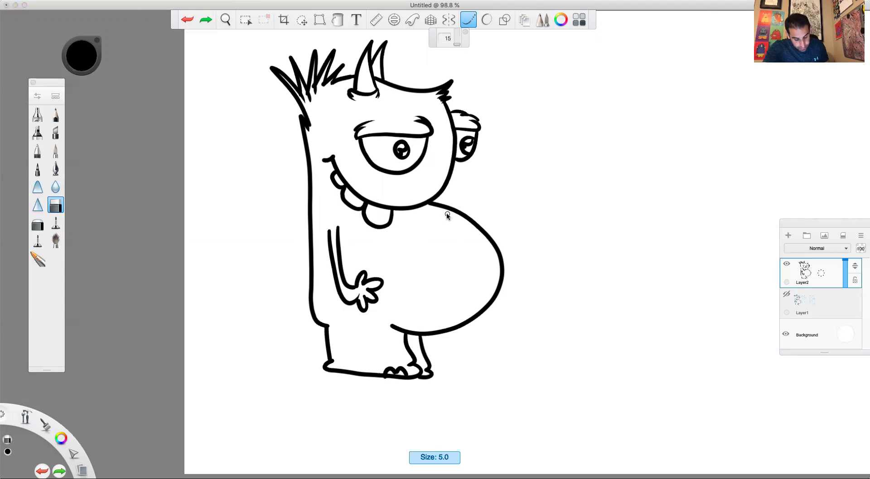
pyautogui.moveTo(445, 203)
pyautogui.mouseDown()
pyautogui.moveTo(473, 223)
pyautogui.moveTo(512, 273)
pyautogui.moveTo(497, 256)
pyautogui.moveTo(500, 277)
pyautogui.moveTo(475, 324)
pyautogui.moveTo(450, 336)
pyautogui.moveTo(476, 300)
pyautogui.mouseUp()
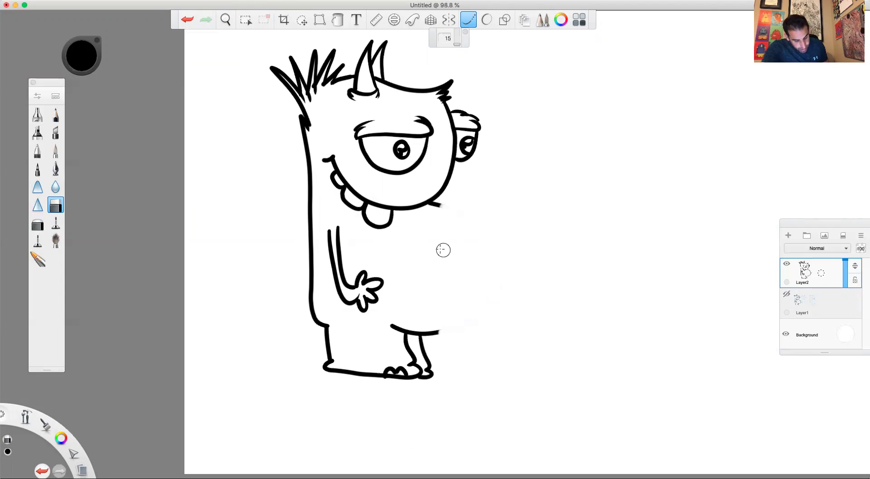
# Redraw the belly outline with the pen at thickness 63, undoing attempts to refine it.
pyautogui.click(56, 223)
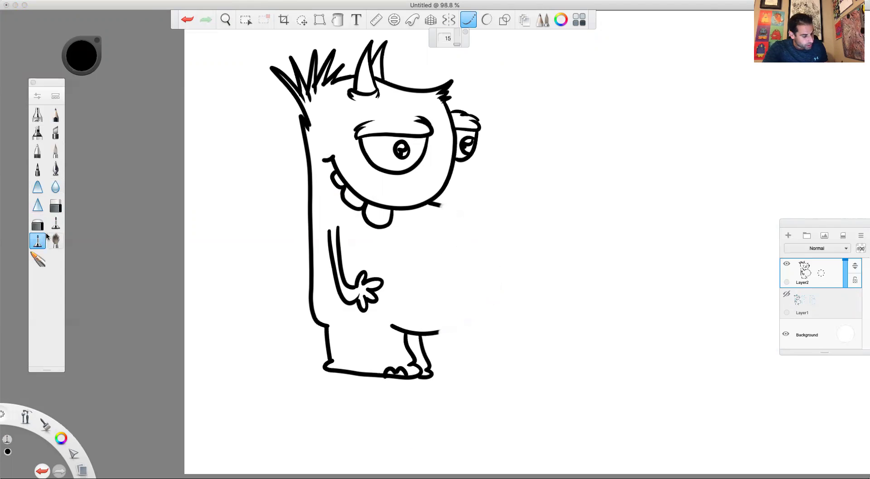
pyautogui.moveTo(429, 202)
pyautogui.mouseDown()
pyautogui.moveTo(466, 225)
pyautogui.moveTo(482, 271)
pyautogui.moveTo(477, 306)
pyautogui.moveTo(428, 336)
pyautogui.mouseUp()
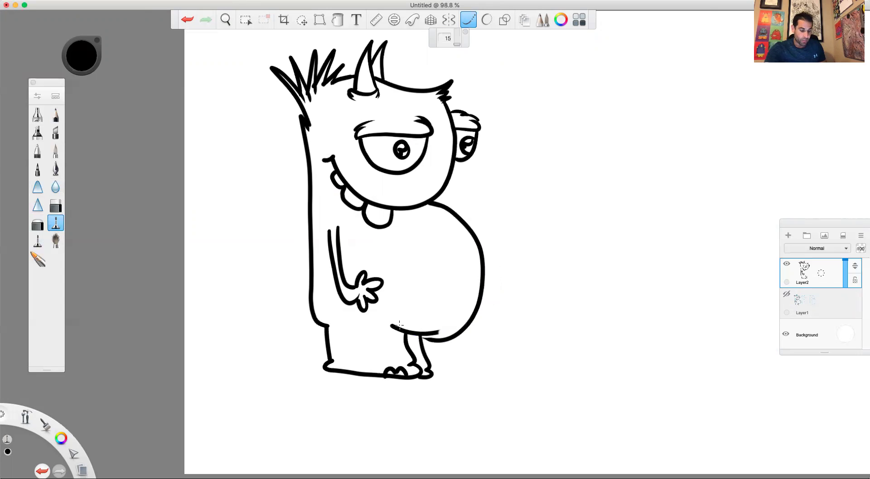
pyautogui.click(187, 20)
pyautogui.moveTo(457, 43); pyautogui.dragTo(457, 41)
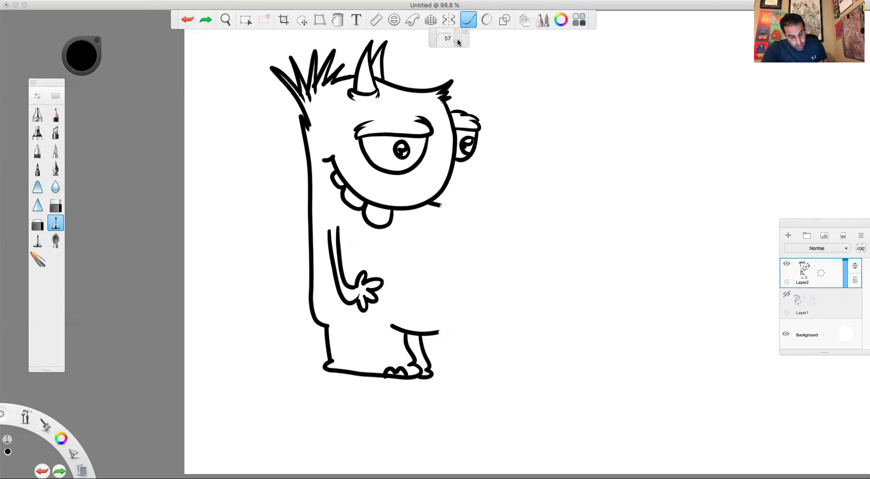
pyautogui.moveTo(429, 203)
pyautogui.mouseDown()
pyautogui.moveTo(465, 216)
pyautogui.moveTo(486, 243)
pyautogui.moveTo(488, 267)
pyautogui.moveTo(470, 315)
pyautogui.moveTo(404, 339)
pyautogui.mouseUp()
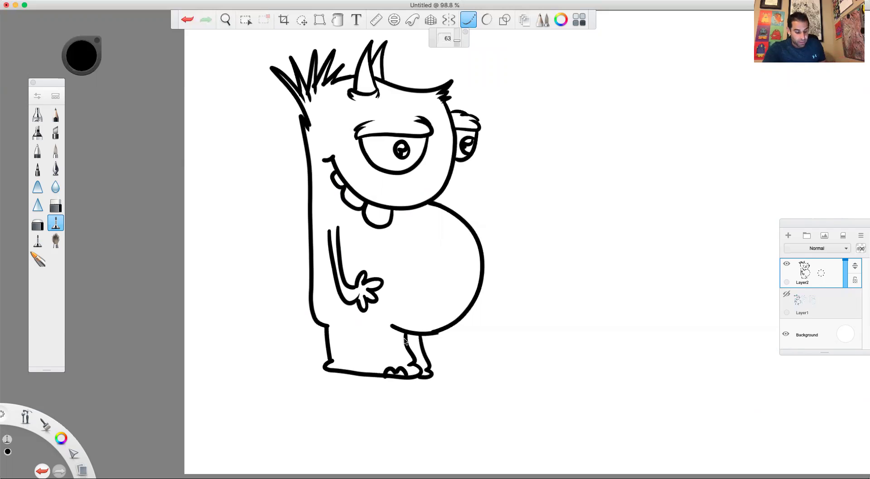
pyautogui.press('super+z')
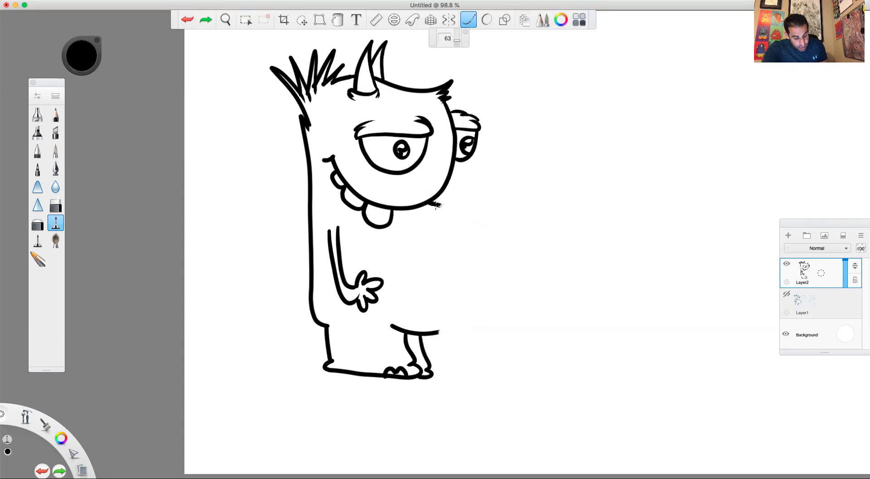
pyautogui.moveTo(430, 204)
pyautogui.mouseDown()
pyautogui.moveTo(471, 246)
pyautogui.moveTo(491, 286)
pyautogui.moveTo(478, 334)
pyautogui.moveTo(434, 347)
pyautogui.moveTo(394, 328)
pyautogui.mouseUp()
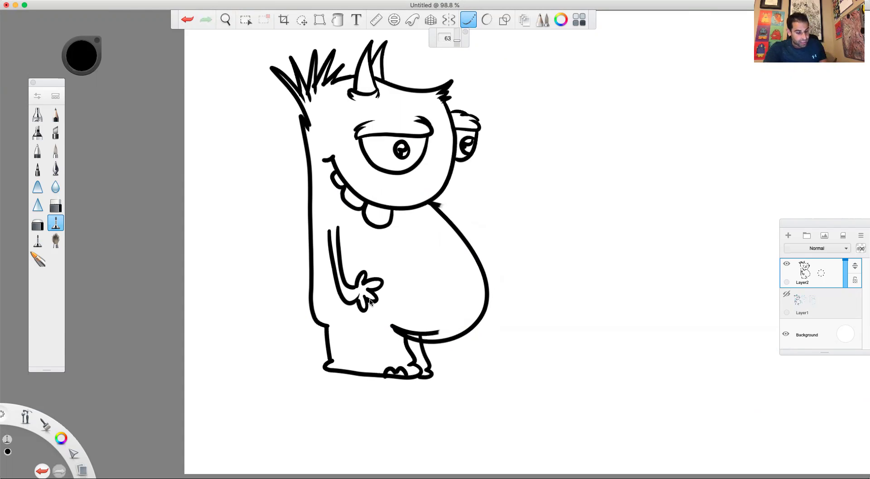
pyautogui.click(188, 20)
pyautogui.click(187, 20)
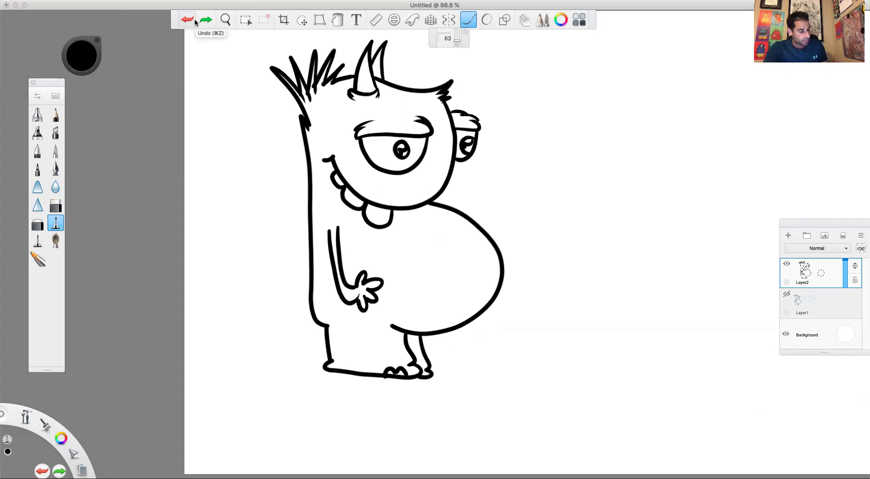
# Add a new layer, hatch the left horn, and add spikes to the hair and right tuft.
pyautogui.click(788, 235)
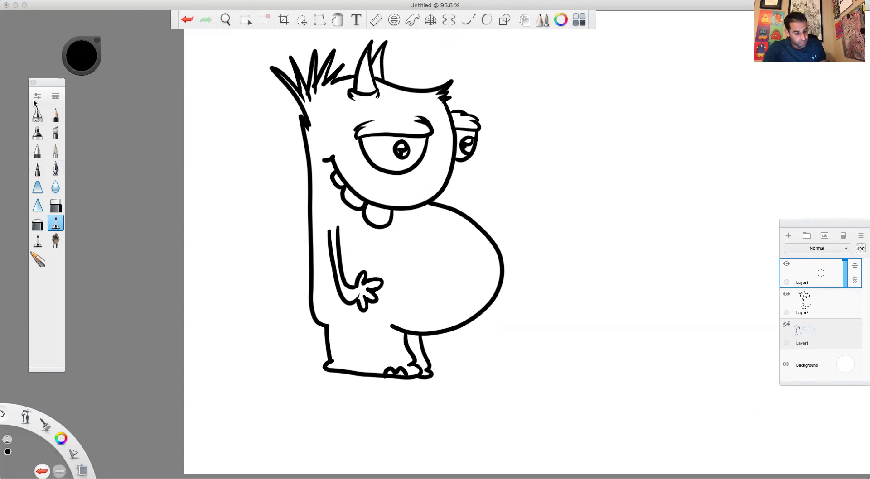
pyautogui.moveTo(355, 92)
pyautogui.mouseDown()
pyautogui.moveTo(363, 67)
pyautogui.moveTo(377, 58)
pyautogui.mouseUp()
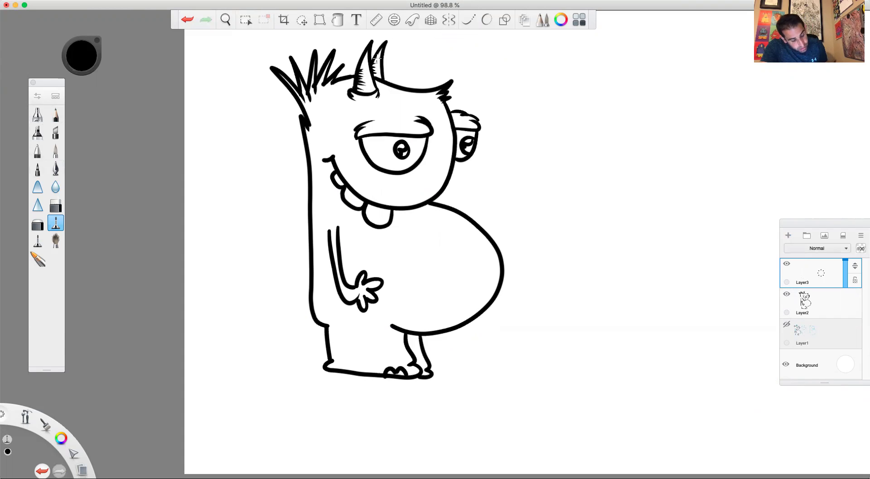
pyautogui.moveTo(325, 70)
pyautogui.mouseDown()
pyautogui.moveTo(320, 88)
pyautogui.moveTo(329, 67)
pyautogui.mouseUp()
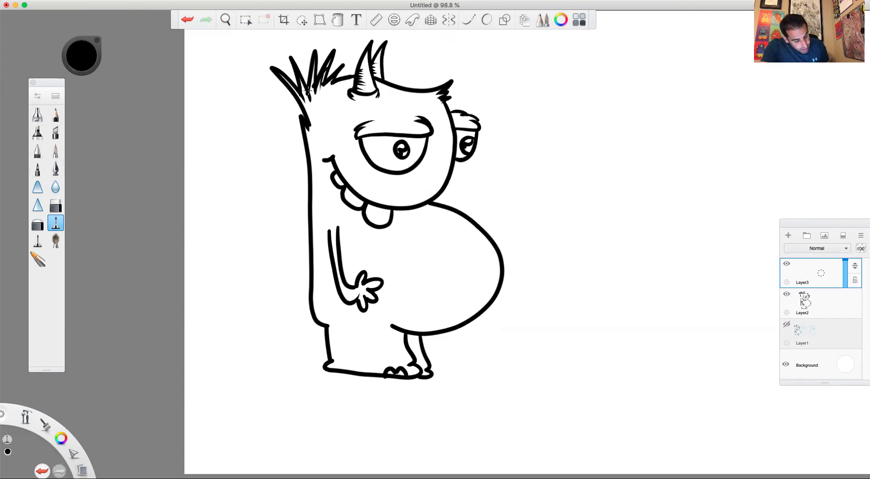
pyautogui.moveTo(312, 95)
pyautogui.mouseDown()
pyautogui.moveTo(303, 111)
pyautogui.moveTo(290, 107)
pyautogui.moveTo(292, 89)
pyautogui.moveTo(252, 56)
pyautogui.moveTo(272, 68)
pyautogui.moveTo(276, 38)
pyautogui.moveTo(295, 84)
pyautogui.moveTo(316, 29)
pyautogui.moveTo(322, 83)
pyautogui.moveTo(343, 62)
pyautogui.mouseUp()
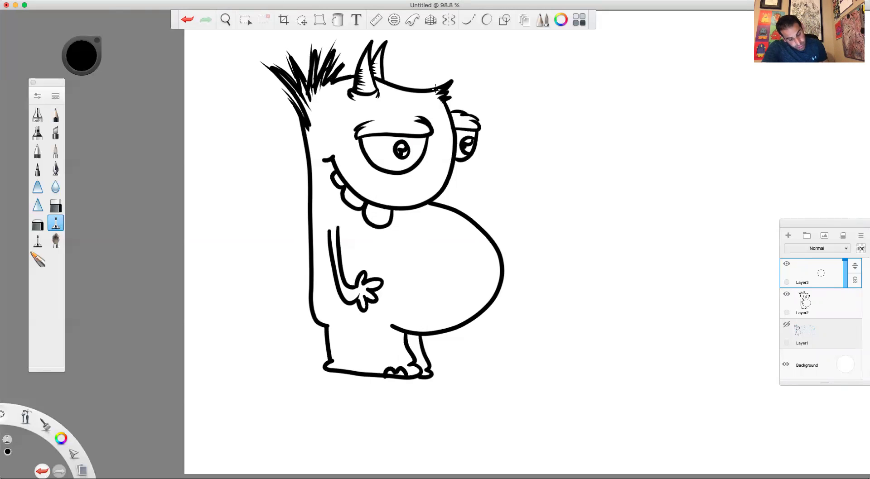
pyautogui.moveTo(435, 87)
pyautogui.mouseDown()
pyautogui.moveTo(449, 80)
pyautogui.moveTo(455, 91)
pyautogui.moveTo(451, 77)
pyautogui.moveTo(463, 122)
pyautogui.moveTo(473, 114)
pyautogui.mouseUp()
# Hatch the upper eyelid and both legs, and add a curved highlight inside the eye.
pyautogui.moveTo(415, 127)
pyautogui.mouseDown()
pyautogui.moveTo(355, 131)
pyautogui.moveTo(369, 121)
pyautogui.moveTo(406, 127)
pyautogui.moveTo(415, 116)
pyautogui.moveTo(387, 117)
pyautogui.moveTo(406, 125)
pyautogui.moveTo(422, 118)
pyautogui.moveTo(392, 113)
pyautogui.mouseUp()
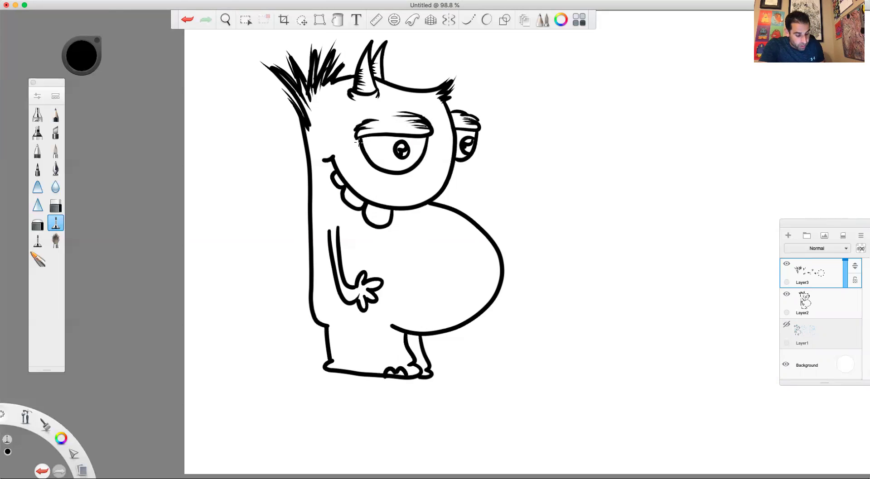
pyautogui.moveTo(371, 146)
pyautogui.mouseDown()
pyautogui.moveTo(378, 157)
pyautogui.moveTo(338, 175)
pyautogui.mouseUp()
pyautogui.moveTo(413, 363); pyautogui.dragTo(388, 360)
pyautogui.moveTo(328, 359); pyautogui.dragTo(347, 358)
pyautogui.moveTo(330, 363)
pyautogui.mouseDown()
pyautogui.moveTo(351, 364)
pyautogui.moveTo(340, 347)
pyautogui.mouseUp()
pyautogui.moveTo(430, 370); pyautogui.dragTo(420, 358)
# Dot a belly button and small spots across the belly and body.
pyautogui.moveTo(479, 269); pyautogui.dragTo(479, 273)
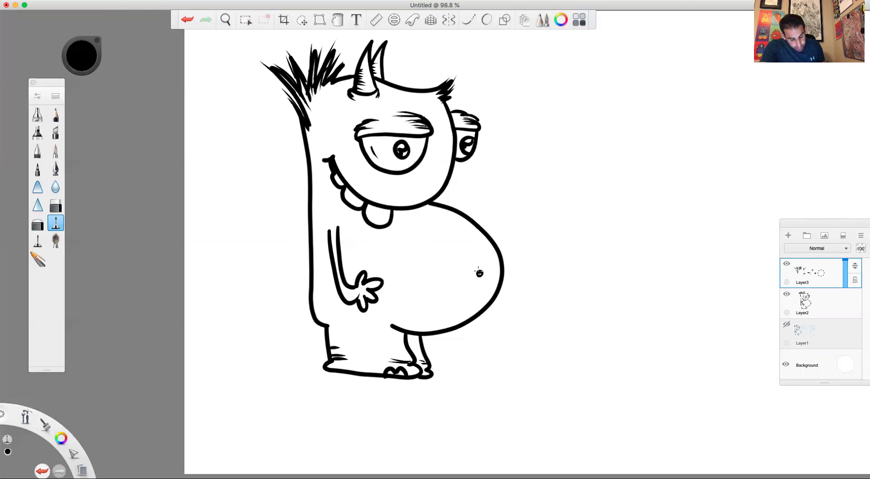
pyautogui.moveTo(432, 218)
pyautogui.mouseDown()
pyautogui.moveTo(434, 228)
pyautogui.moveTo(425, 227)
pyautogui.mouseUp()
pyautogui.moveTo(418, 310); pyautogui.dragTo(415, 312)
pyautogui.moveTo(433, 308); pyautogui.dragTo(416, 301)
pyautogui.moveTo(347, 332); pyautogui.dragTo(350, 336)
pyautogui.moveTo(324, 304)
pyautogui.mouseDown()
pyautogui.moveTo(345, 293)
pyautogui.moveTo(341, 281)
pyautogui.moveTo(378, 282)
pyautogui.moveTo(356, 310)
pyautogui.mouseUp()
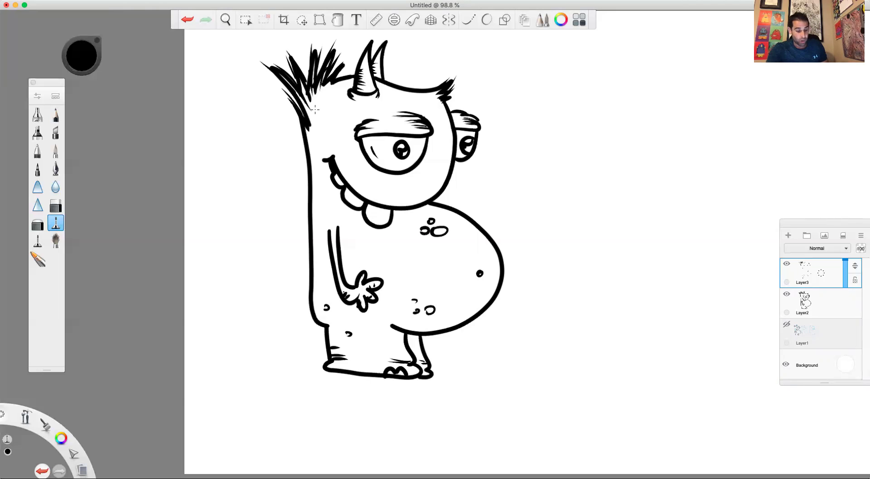
pyautogui.press('space')
# Shift the first monster left and turn on Steady Stroke with amount 11.
pyautogui.moveTo(386, 210); pyautogui.dragTo(255, 236)
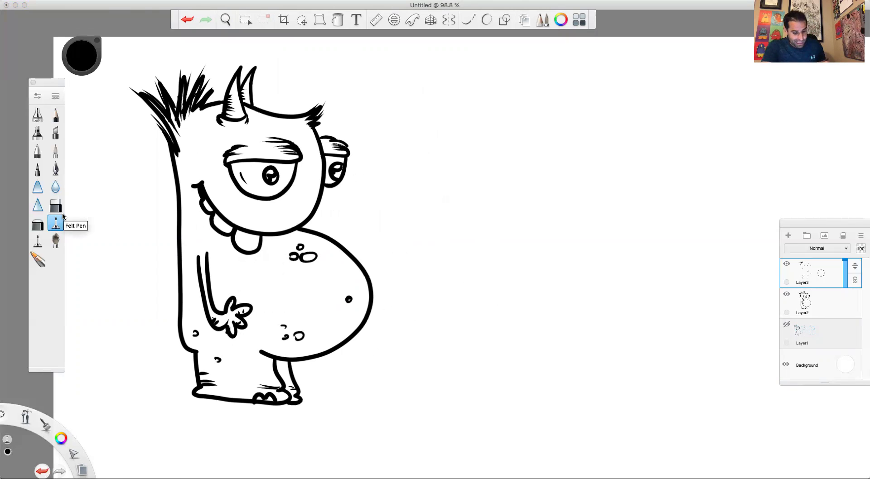
pyautogui.click(468, 20)
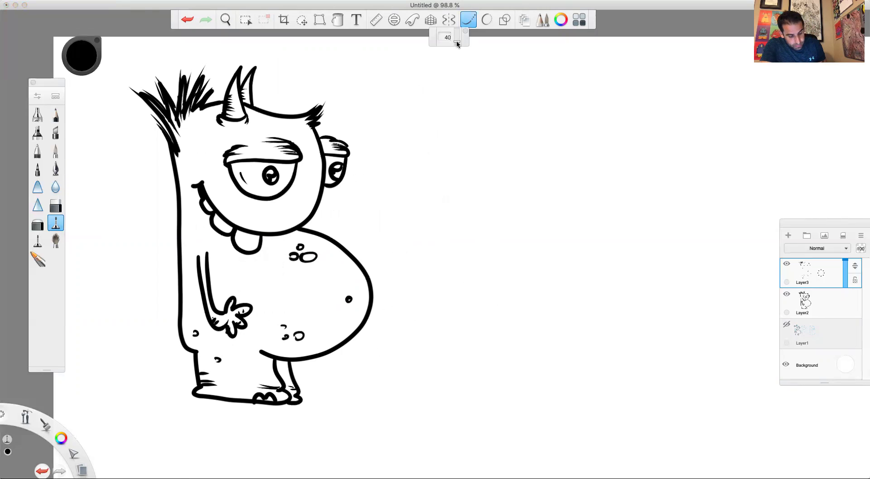
pyautogui.moveTo(457, 44); pyautogui.dragTo(458, 47)
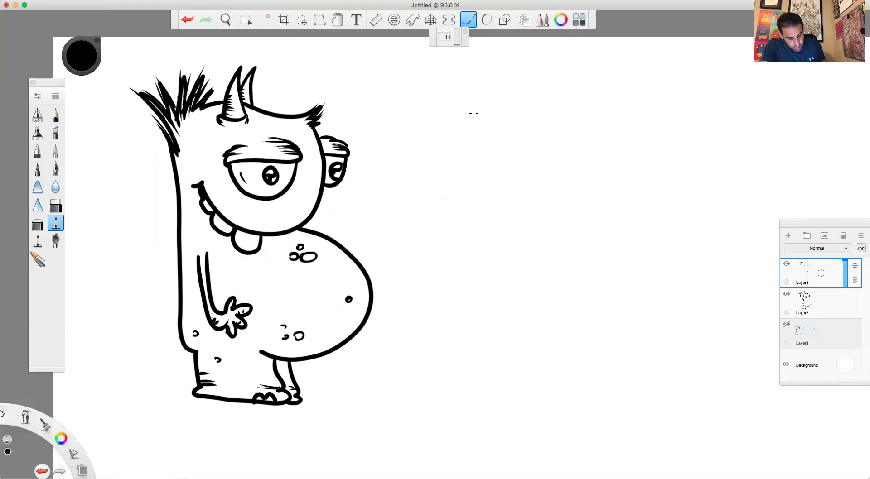
# Draw the second monster's round head, droopy eyelid, eye, ear, round belly and two feet.
pyautogui.moveTo(472, 114)
pyautogui.mouseDown()
pyautogui.moveTo(561, 122)
pyautogui.moveTo(576, 213)
pyautogui.moveTo(471, 173)
pyautogui.mouseUp()
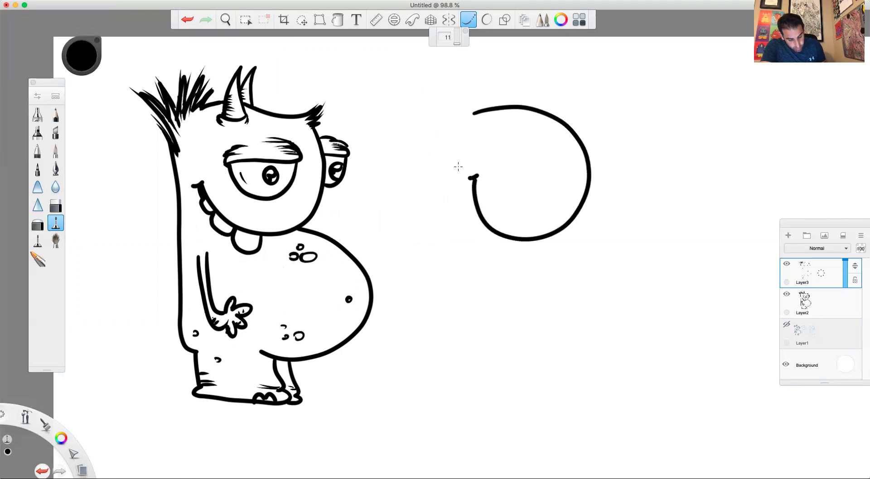
pyautogui.moveTo(567, 168)
pyautogui.mouseDown()
pyautogui.moveTo(506, 174)
pyautogui.moveTo(517, 162)
pyautogui.moveTo(566, 165)
pyautogui.moveTo(561, 186)
pyautogui.mouseUp()
pyautogui.moveTo(512, 174)
pyautogui.mouseDown()
pyautogui.moveTo(563, 171)
pyautogui.moveTo(531, 187)
pyautogui.mouseUp()
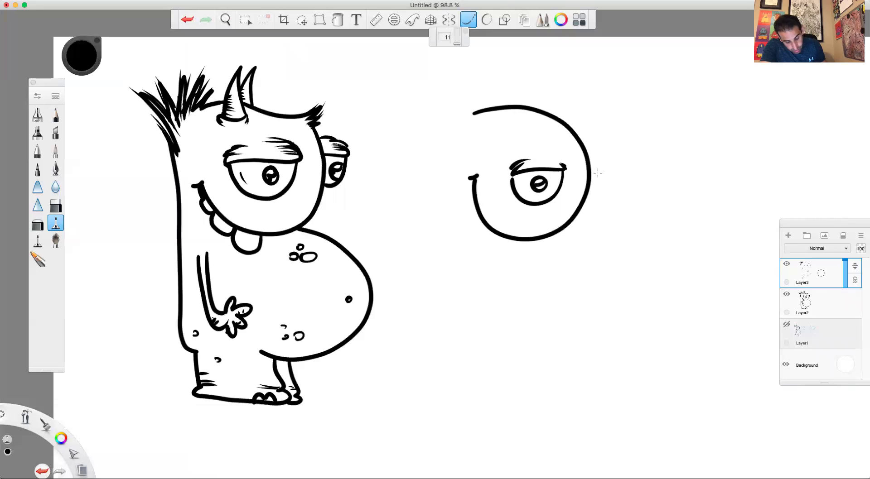
pyautogui.moveTo(591, 172)
pyautogui.mouseDown()
pyautogui.moveTo(606, 172)
pyautogui.moveTo(605, 186)
pyautogui.moveTo(592, 192)
pyautogui.mouseUp()
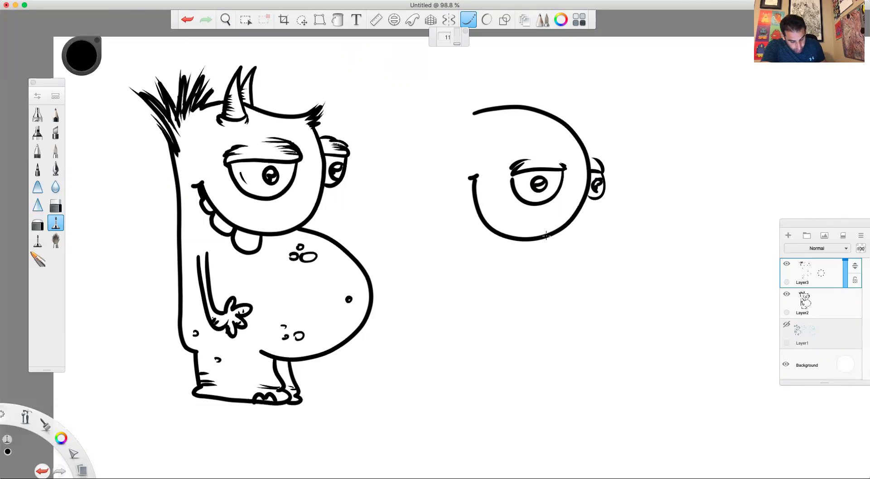
pyautogui.moveTo(549, 236)
pyautogui.mouseDown()
pyautogui.moveTo(589, 361)
pyautogui.moveTo(469, 347)
pyautogui.mouseUp()
pyautogui.moveTo(544, 381)
pyautogui.mouseDown()
pyautogui.moveTo(537, 418)
pyautogui.moveTo(422, 354)
pyautogui.moveTo(411, 285)
pyautogui.moveTo(411, 210)
pyautogui.moveTo(419, 219)
pyautogui.moveTo(400, 161)
pyautogui.moveTo(421, 196)
pyautogui.moveTo(418, 157)
pyautogui.moveTo(455, 82)
pyautogui.moveTo(454, 115)
pyautogui.moveTo(482, 100)
pyautogui.mouseUp()
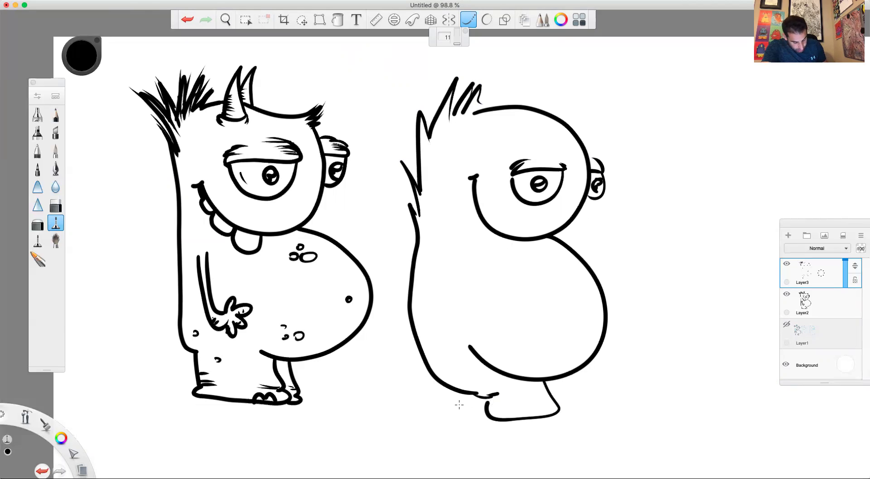
pyautogui.moveTo(486, 413)
pyautogui.mouseDown()
pyautogui.moveTo(449, 412)
pyautogui.moveTo(452, 391)
pyautogui.mouseUp()
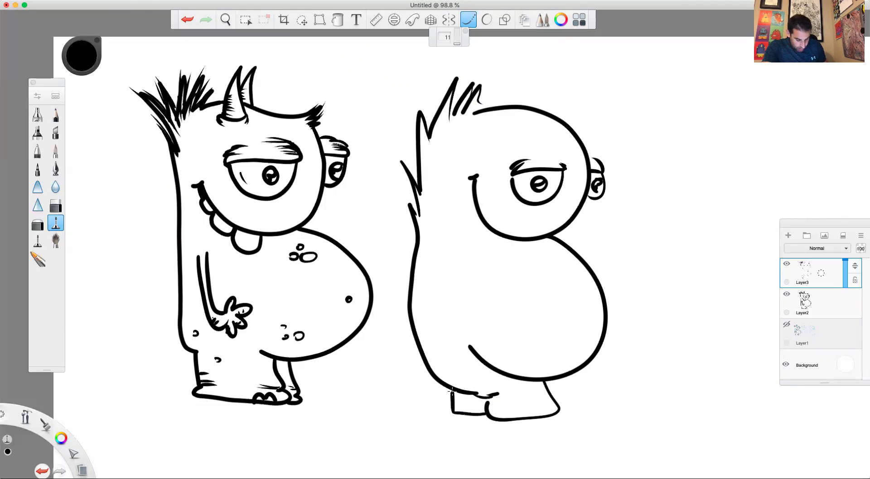
# Undo the second foot, hair spikes and left outline, then redraw the left body curve with a tail.
pyautogui.click(186, 19)
pyautogui.click(185, 19)
pyautogui.click(186, 20)
pyautogui.click(186, 20)
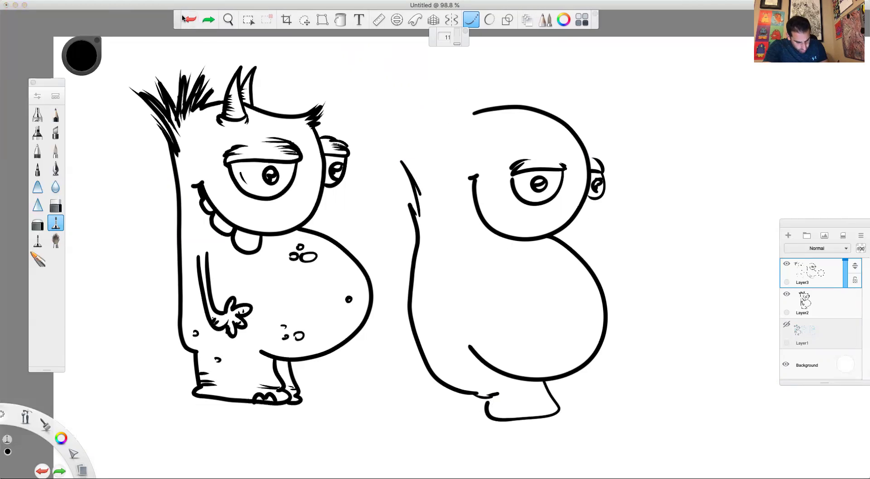
pyautogui.click(194, 20)
pyautogui.click(194, 20)
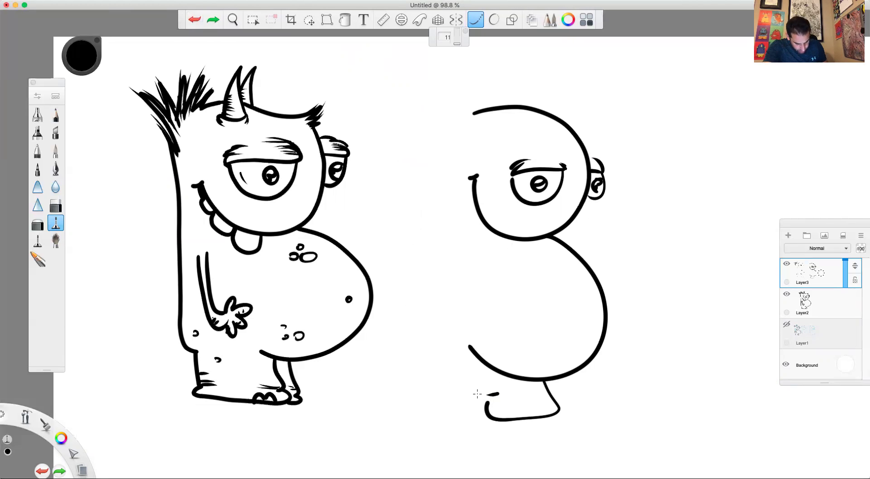
pyautogui.moveTo(487, 401)
pyautogui.mouseDown()
pyautogui.moveTo(454, 398)
pyautogui.moveTo(410, 289)
pyautogui.moveTo(448, 344)
pyautogui.moveTo(409, 190)
pyautogui.moveTo(421, 197)
pyautogui.moveTo(394, 130)
pyautogui.moveTo(432, 89)
pyautogui.mouseUp()
# Add hair spikes along the head, a back leg and foot, and an arm with hand.
pyautogui.moveTo(430, 122)
pyautogui.mouseDown()
pyautogui.moveTo(466, 75)
pyautogui.moveTo(477, 90)
pyautogui.mouseUp()
pyautogui.moveTo(558, 375); pyautogui.dragTo(573, 411)
pyautogui.moveTo(557, 415)
pyautogui.mouseDown()
pyautogui.moveTo(582, 417)
pyautogui.moveTo(533, 409)
pyautogui.mouseUp()
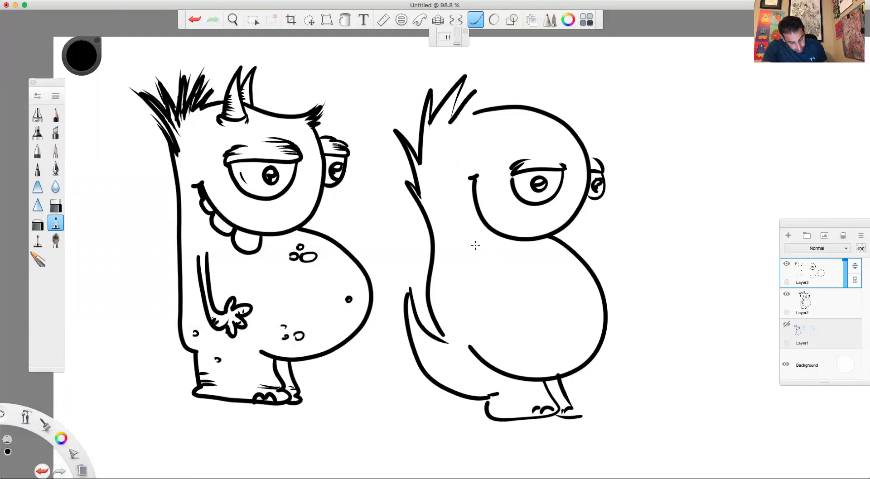
pyautogui.moveTo(477, 242)
pyautogui.mouseDown()
pyautogui.moveTo(479, 300)
pyautogui.moveTo(490, 315)
pyautogui.moveTo(461, 318)
pyautogui.mouseUp()
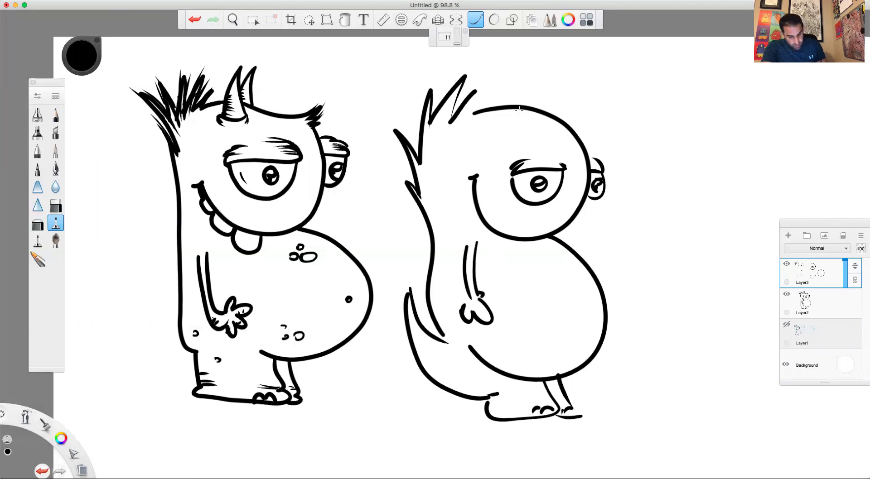
pyautogui.moveTo(499, 106)
pyautogui.mouseDown()
pyautogui.moveTo(535, 91)
pyautogui.moveTo(556, 108)
pyautogui.moveTo(471, 99)
pyautogui.mouseUp()
# Dot forehead spots, draw a hanging tongue, and hatch shading along the tail.
pyautogui.moveTo(528, 124)
pyautogui.mouseDown()
pyautogui.moveTo(534, 134)
pyautogui.moveTo(539, 127)
pyautogui.mouseUp()
pyautogui.moveTo(507, 139); pyautogui.dragTo(513, 143)
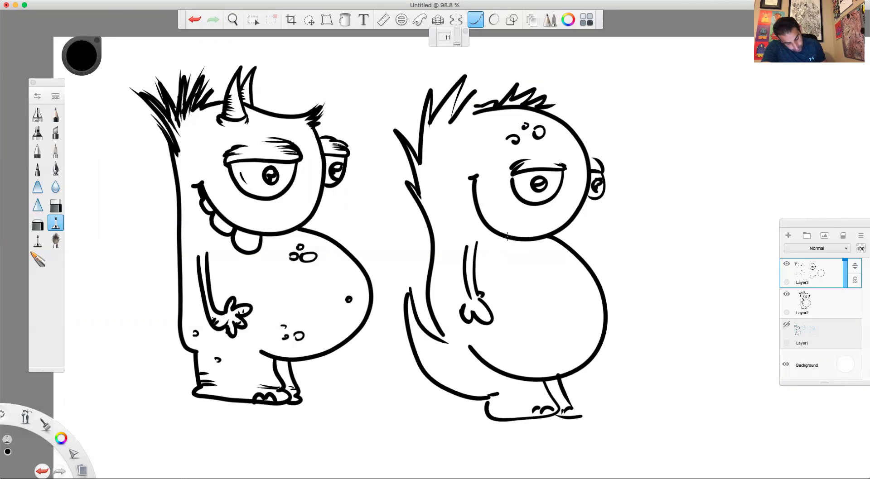
pyautogui.moveTo(508, 237)
pyautogui.mouseDown()
pyautogui.moveTo(486, 247)
pyautogui.moveTo(473, 195)
pyautogui.mouseUp()
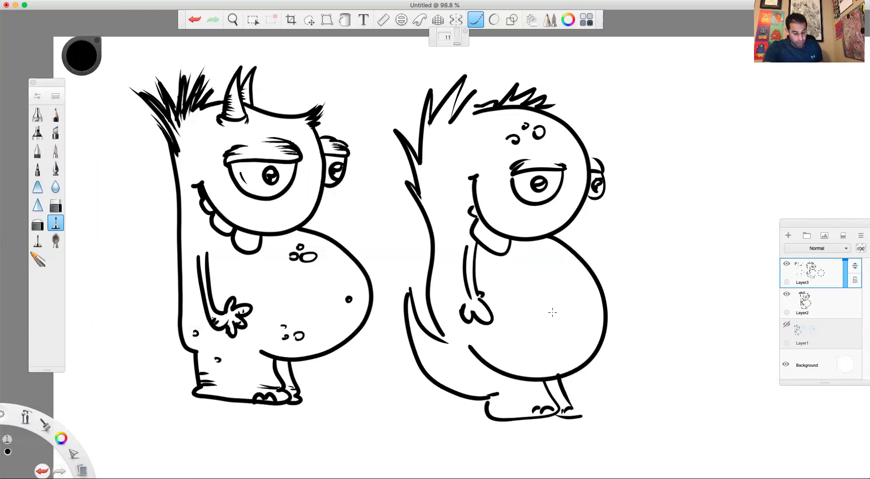
pyautogui.moveTo(433, 339); pyautogui.dragTo(424, 360)
pyautogui.moveTo(425, 335); pyautogui.dragTo(415, 349)
pyautogui.moveTo(420, 326); pyautogui.dragTo(412, 337)
pyautogui.moveTo(438, 368); pyautogui.dragTo(431, 379)
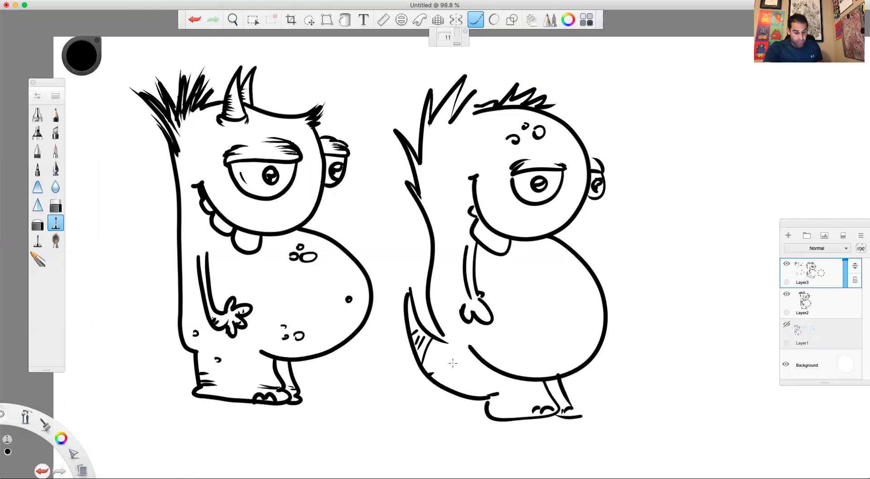
# Centre the second monster, then add an eye highlight, hatch the eyebrow, and re-ink the ear.
pyautogui.press('space')
pyautogui.moveTo(461, 360); pyautogui.dragTo(326, 333)
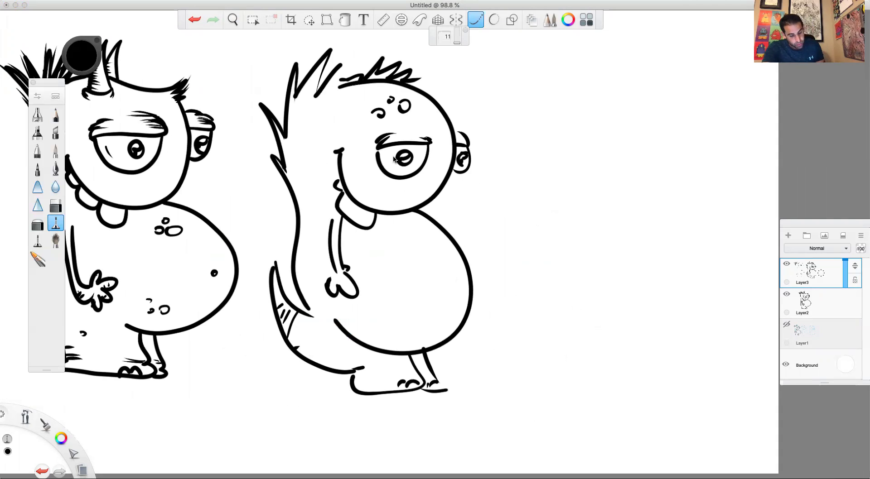
pyautogui.moveTo(388, 155); pyautogui.dragTo(385, 164)
pyautogui.moveTo(416, 135); pyautogui.dragTo(385, 141)
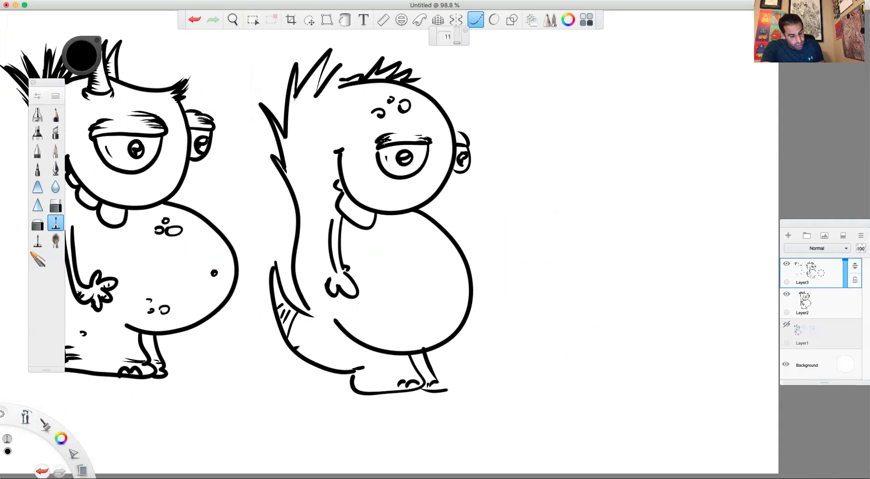
pyautogui.moveTo(458, 134); pyautogui.dragTo(468, 147)
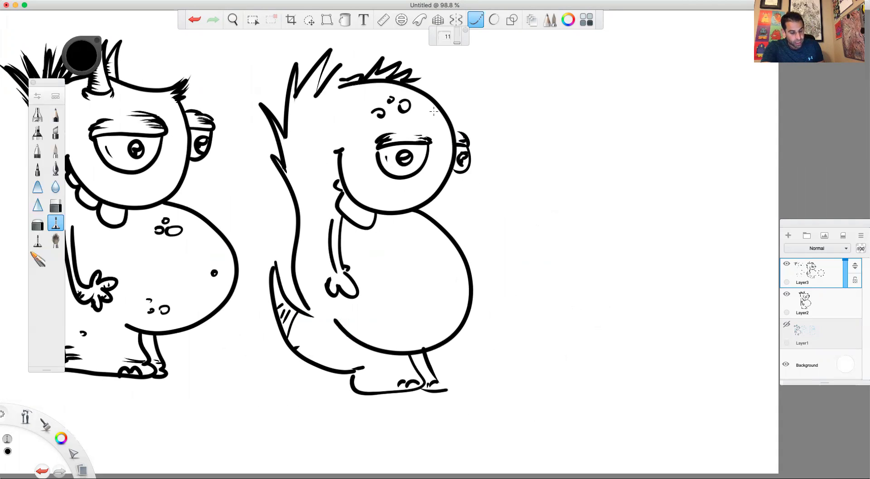